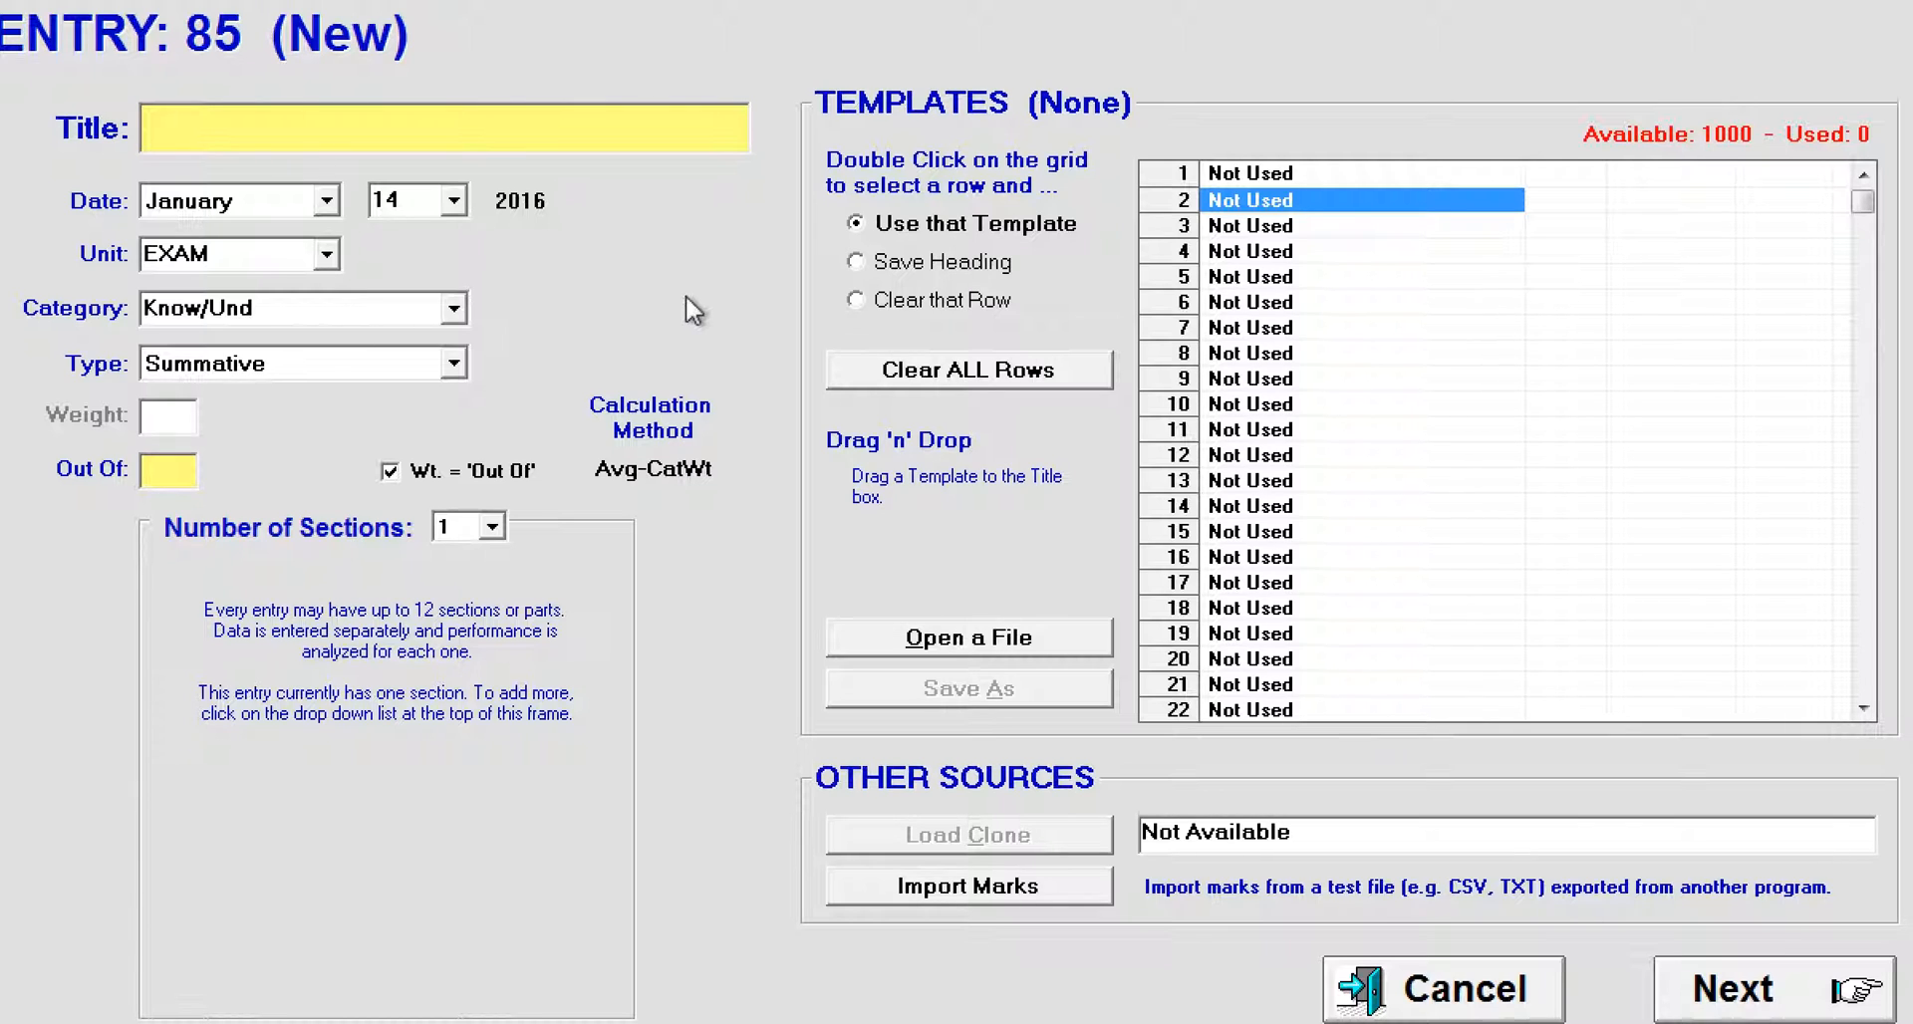
Step: Title the new entry "Osmosis Lab" and date it January 10
text(Osmosis Lab)
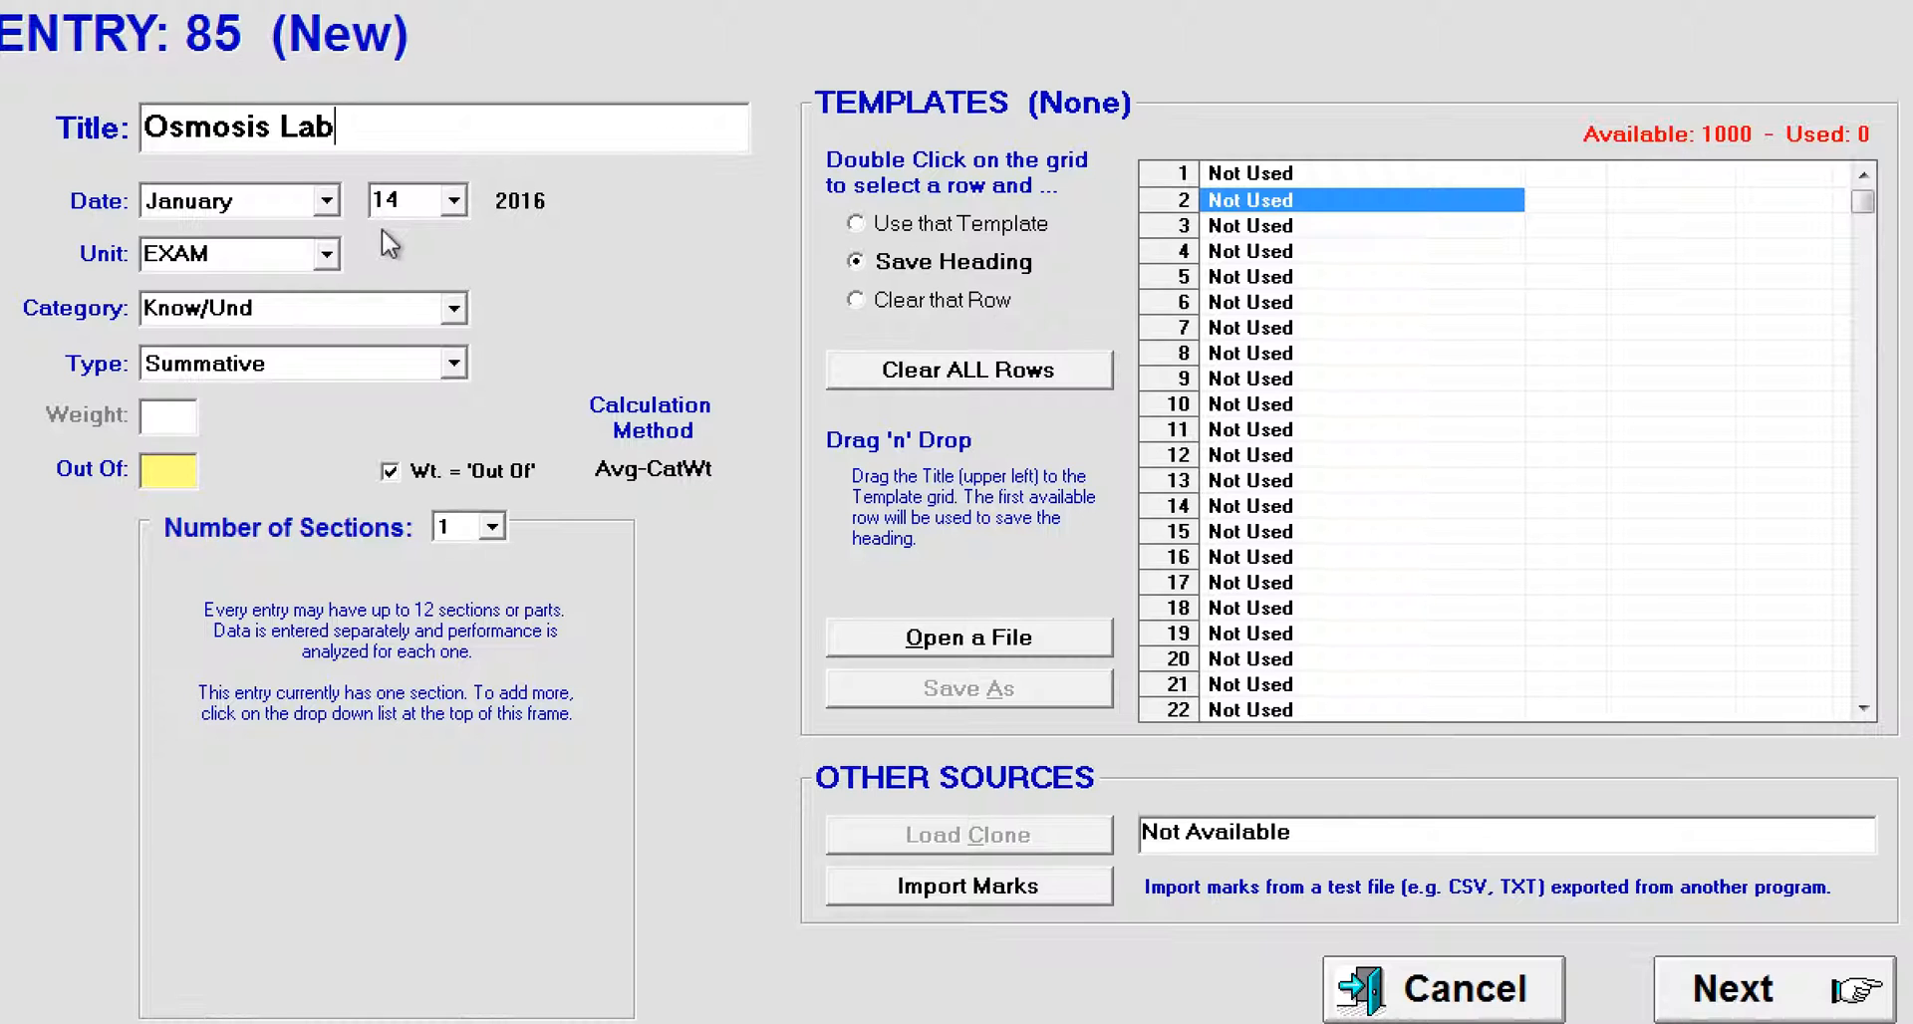
click(453, 200)
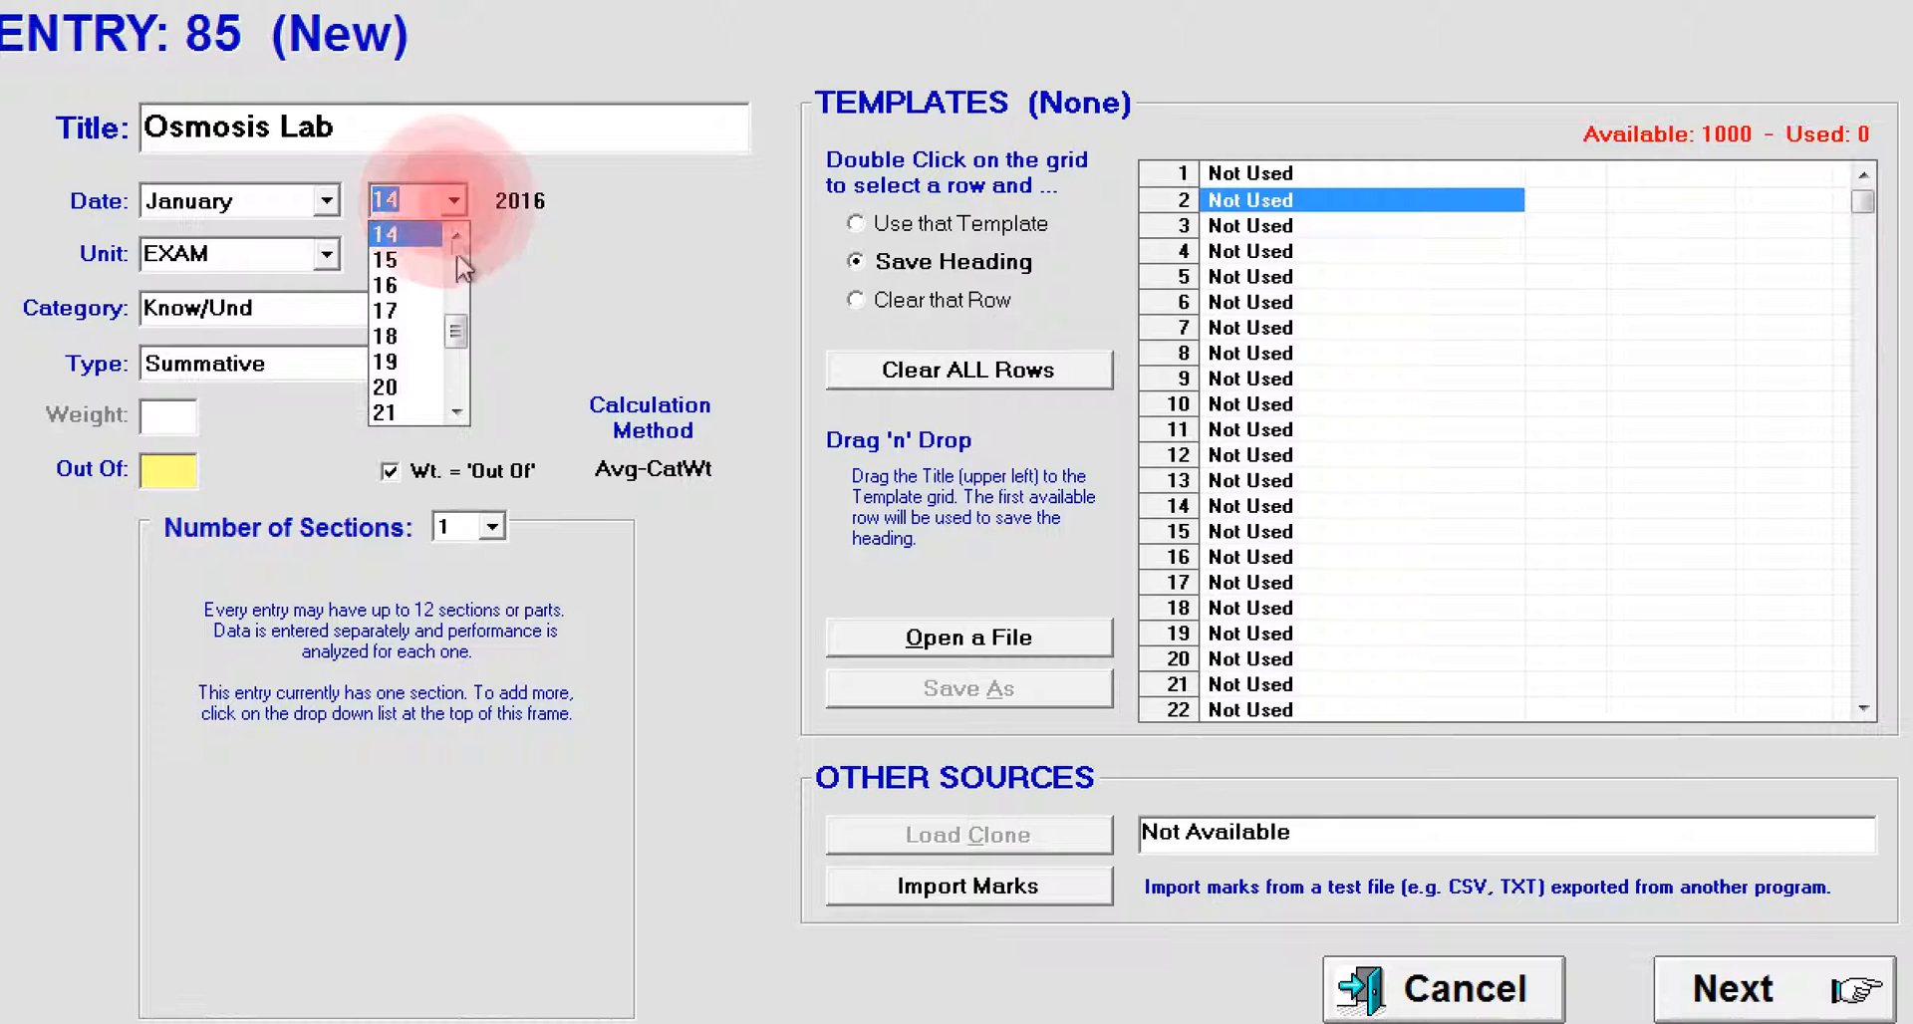
click(456, 235)
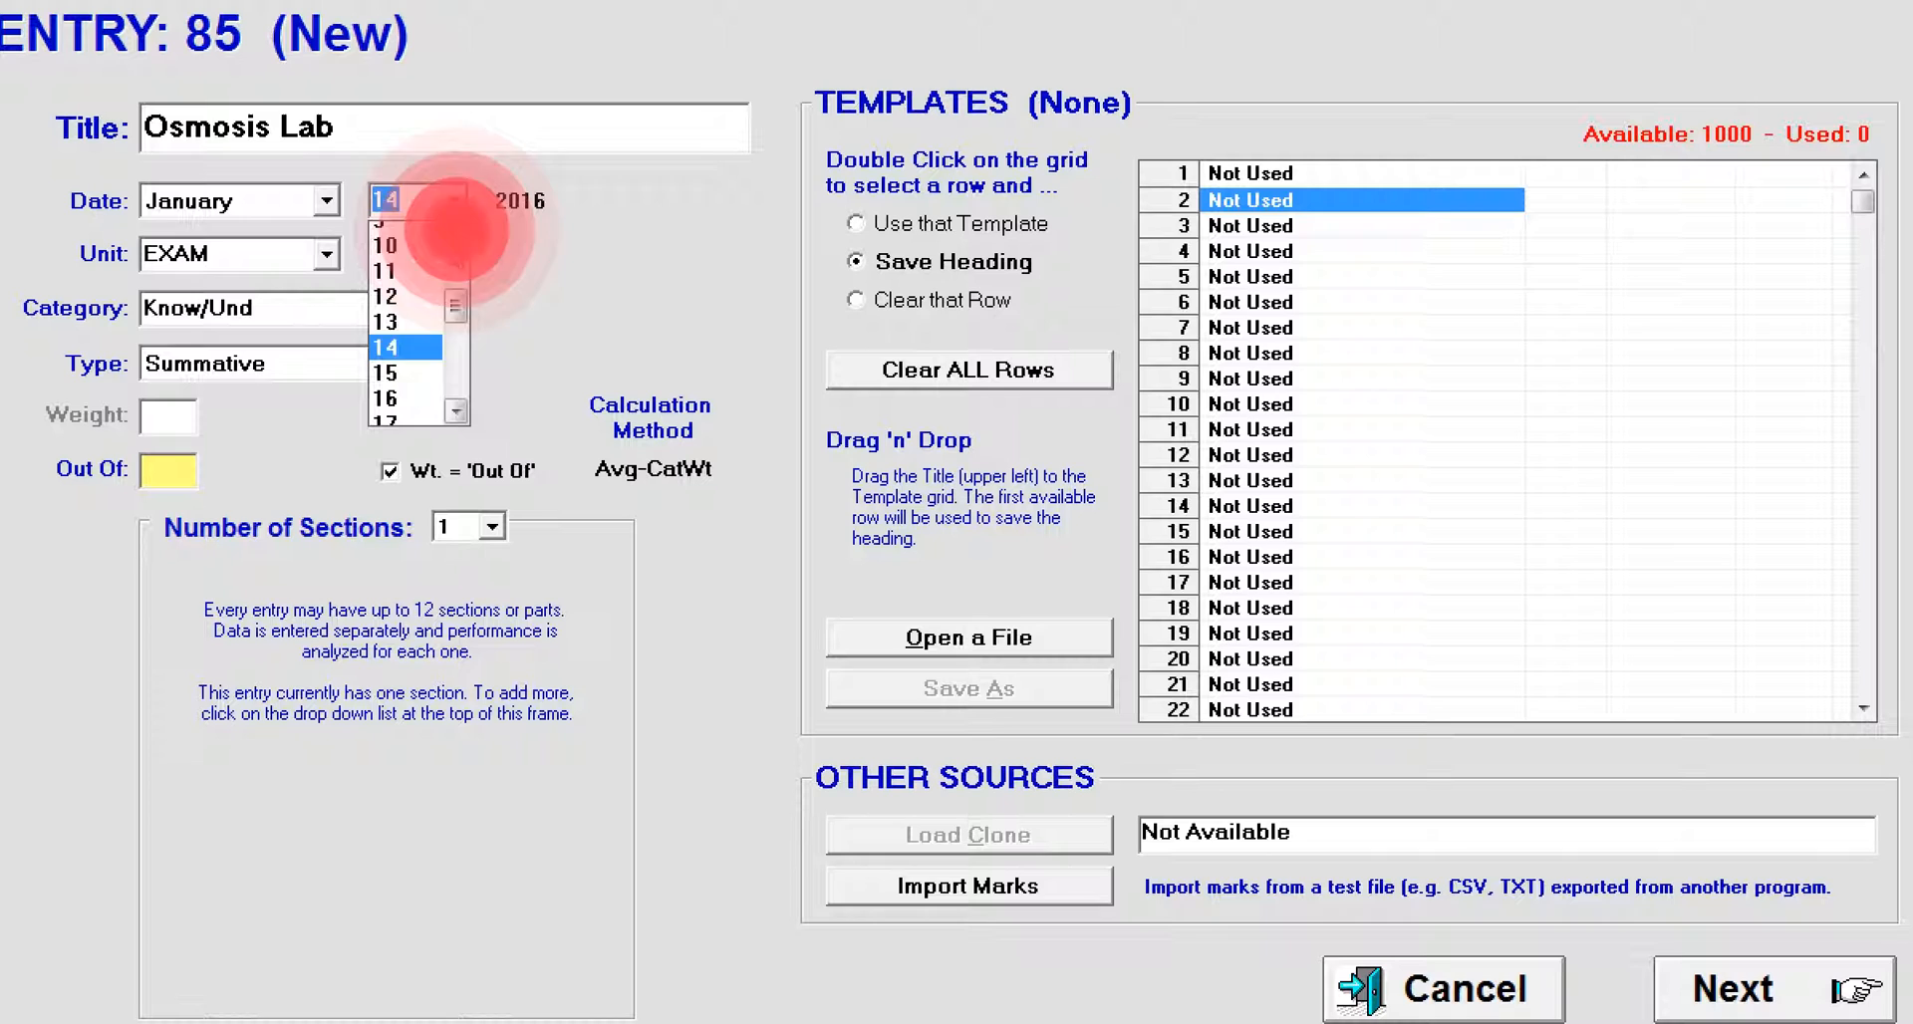
click(404, 245)
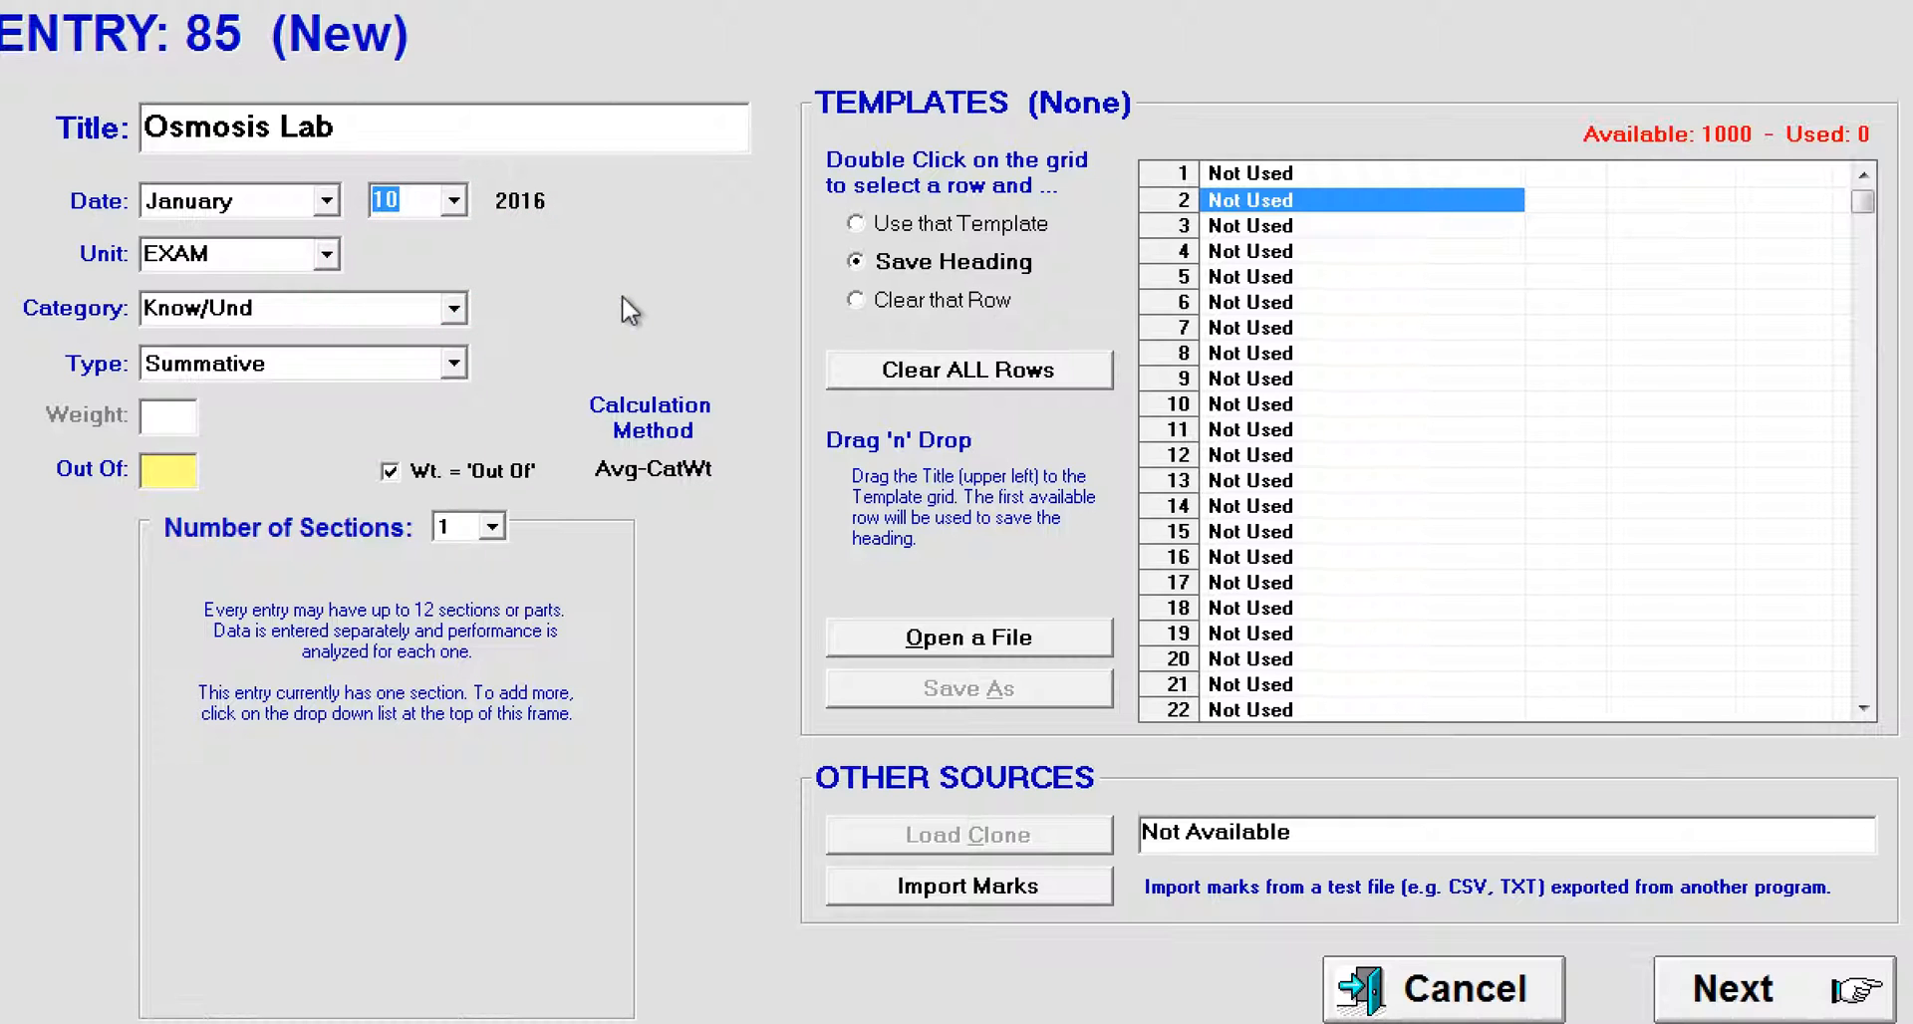
Step: Assign the entry to unit 3, category Appln's, with the type Summative
click(327, 255)
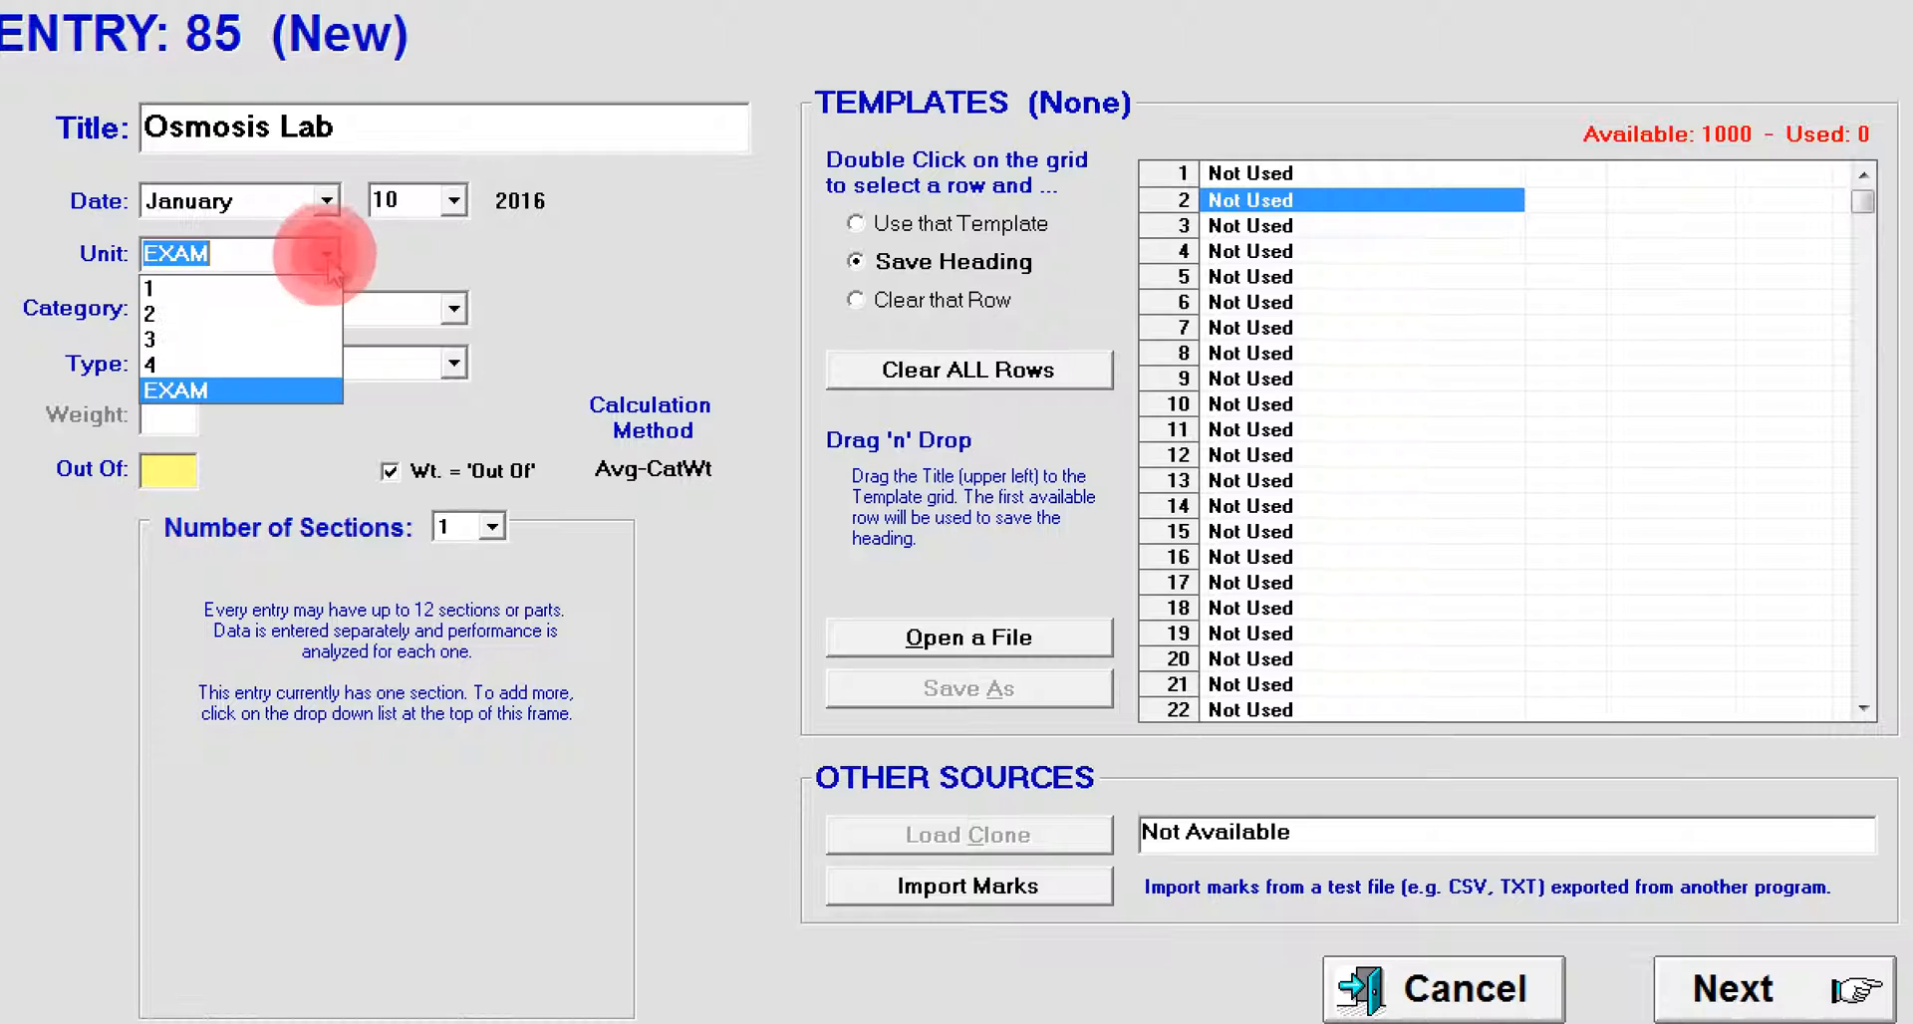
click(298, 345)
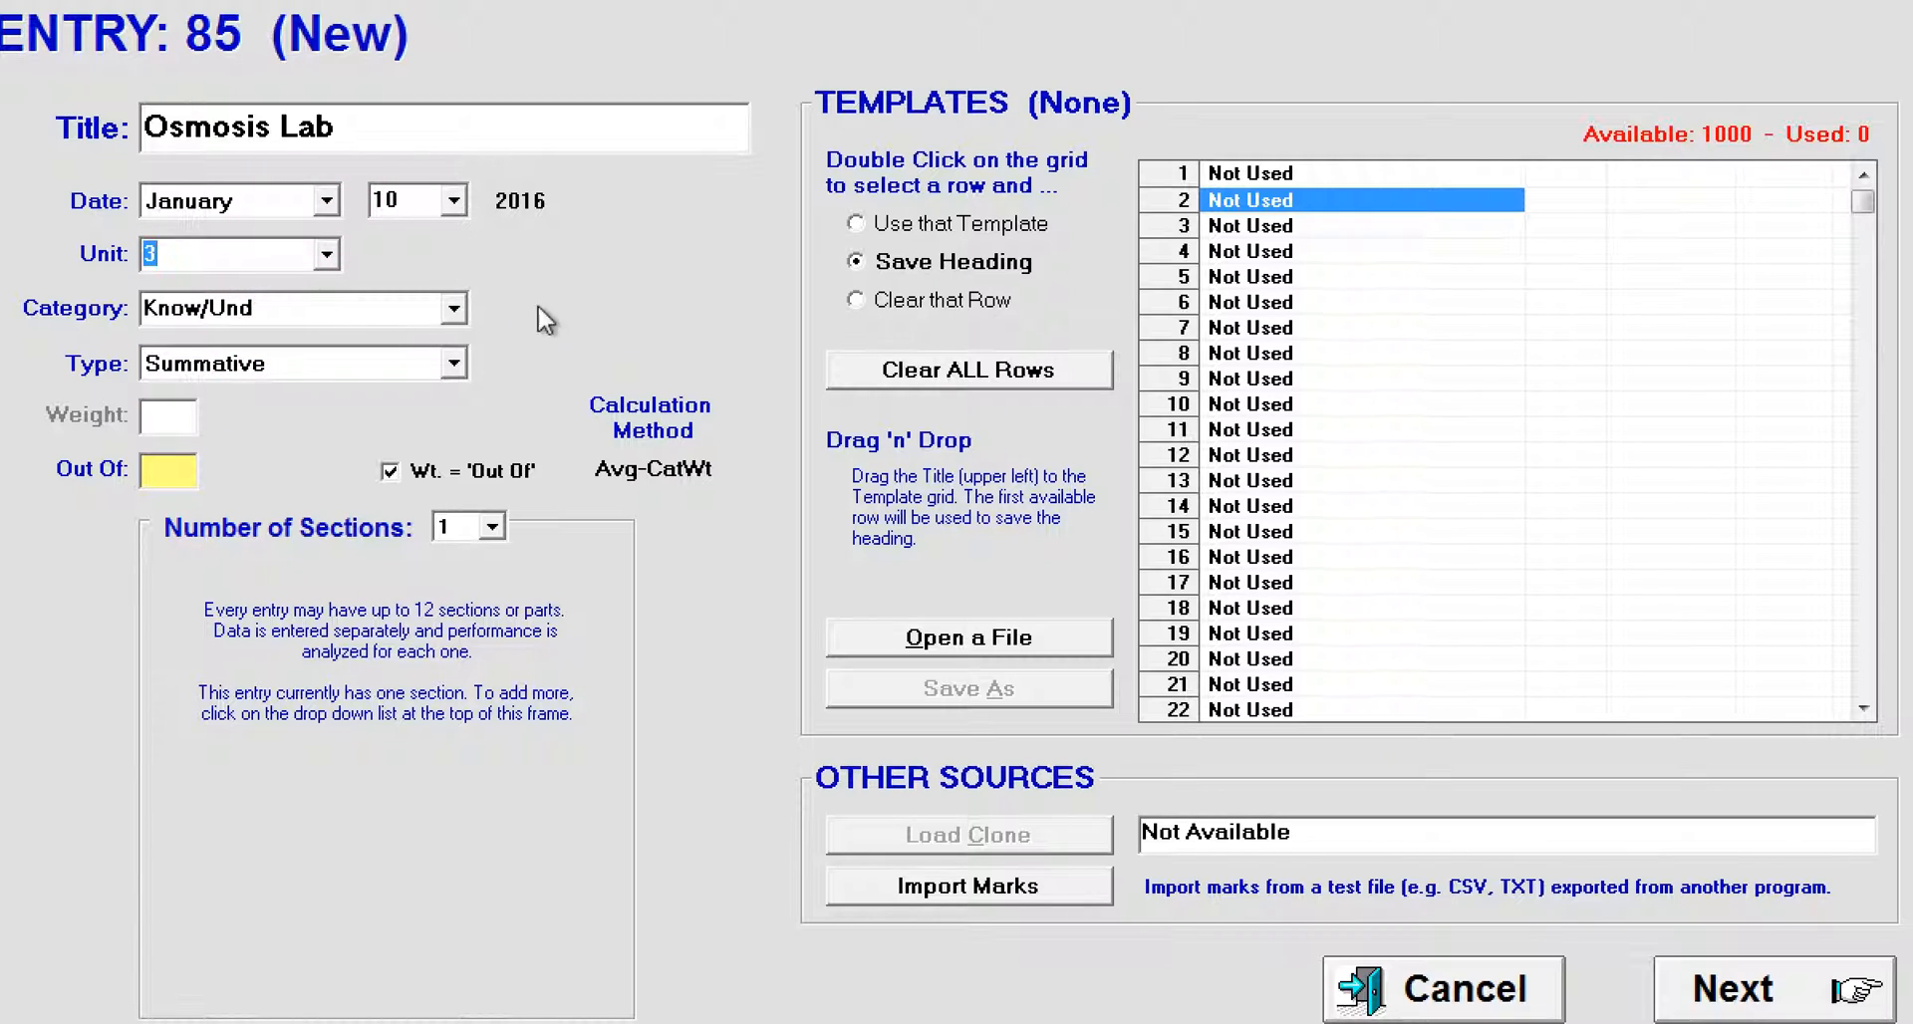
click(454, 309)
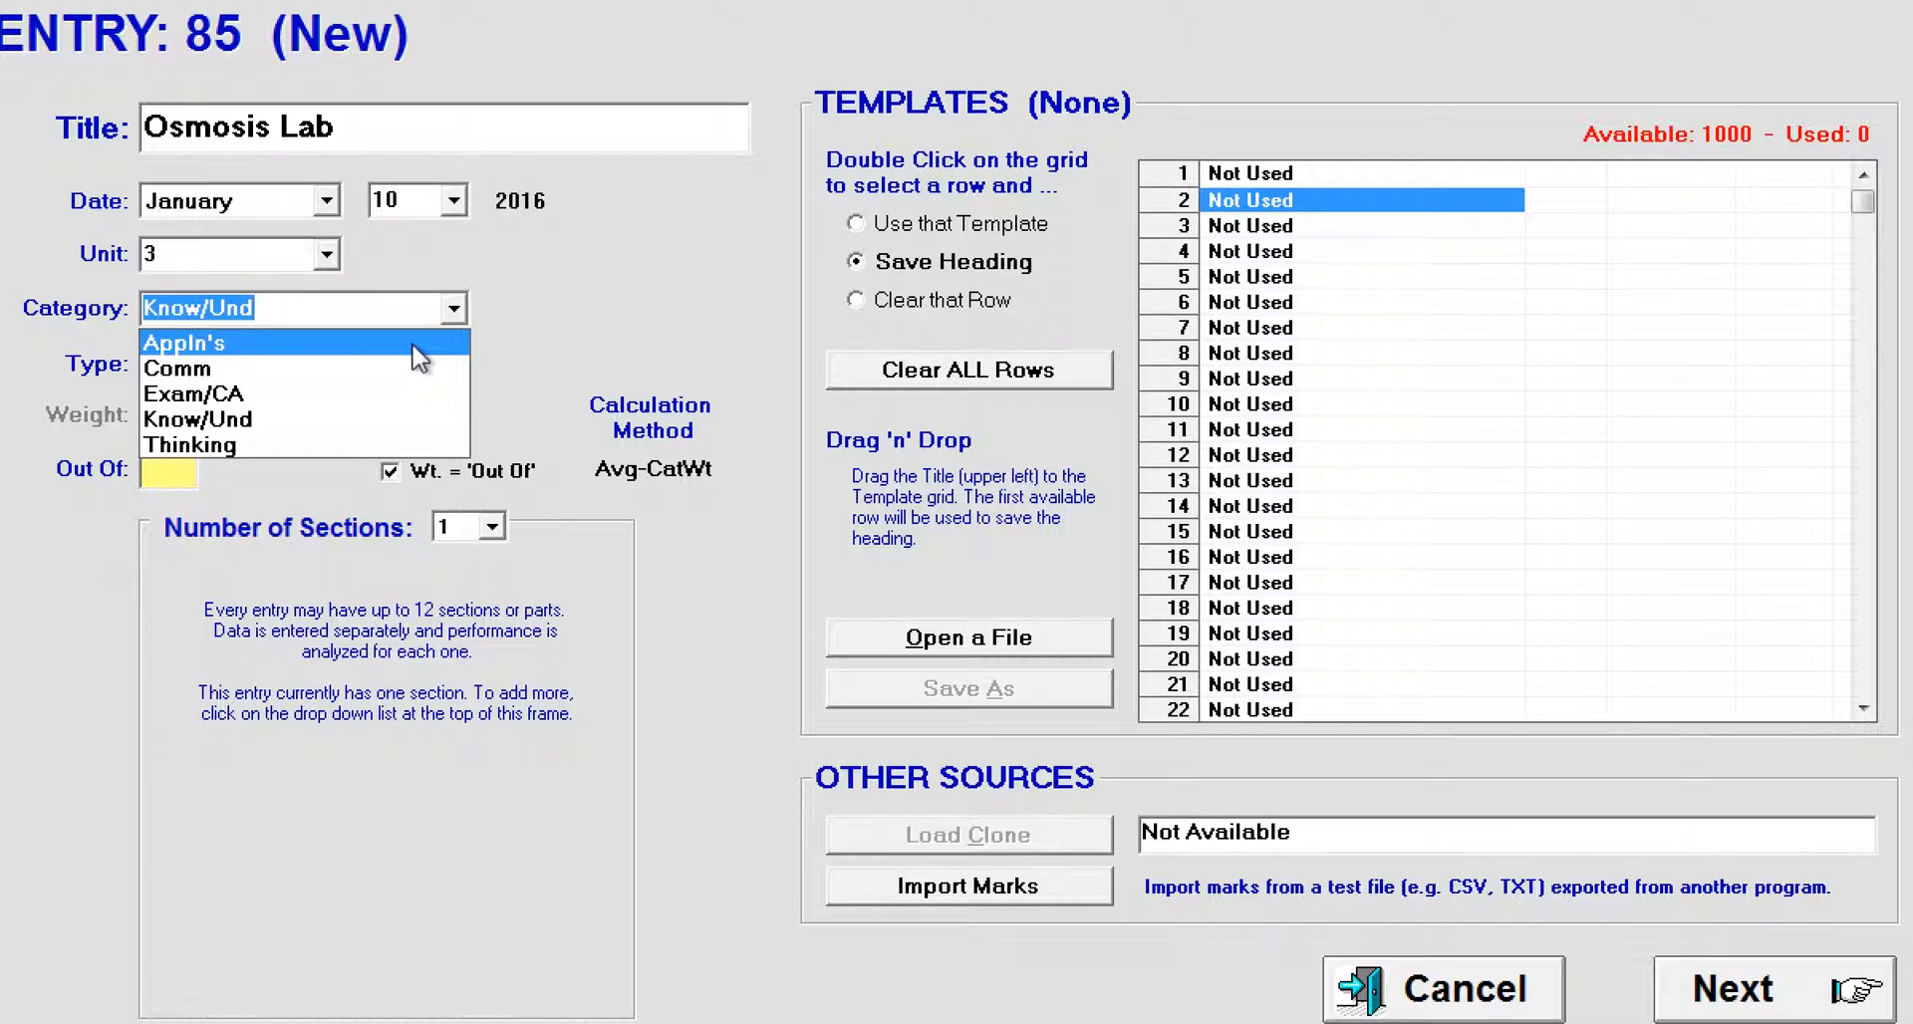
click(416, 348)
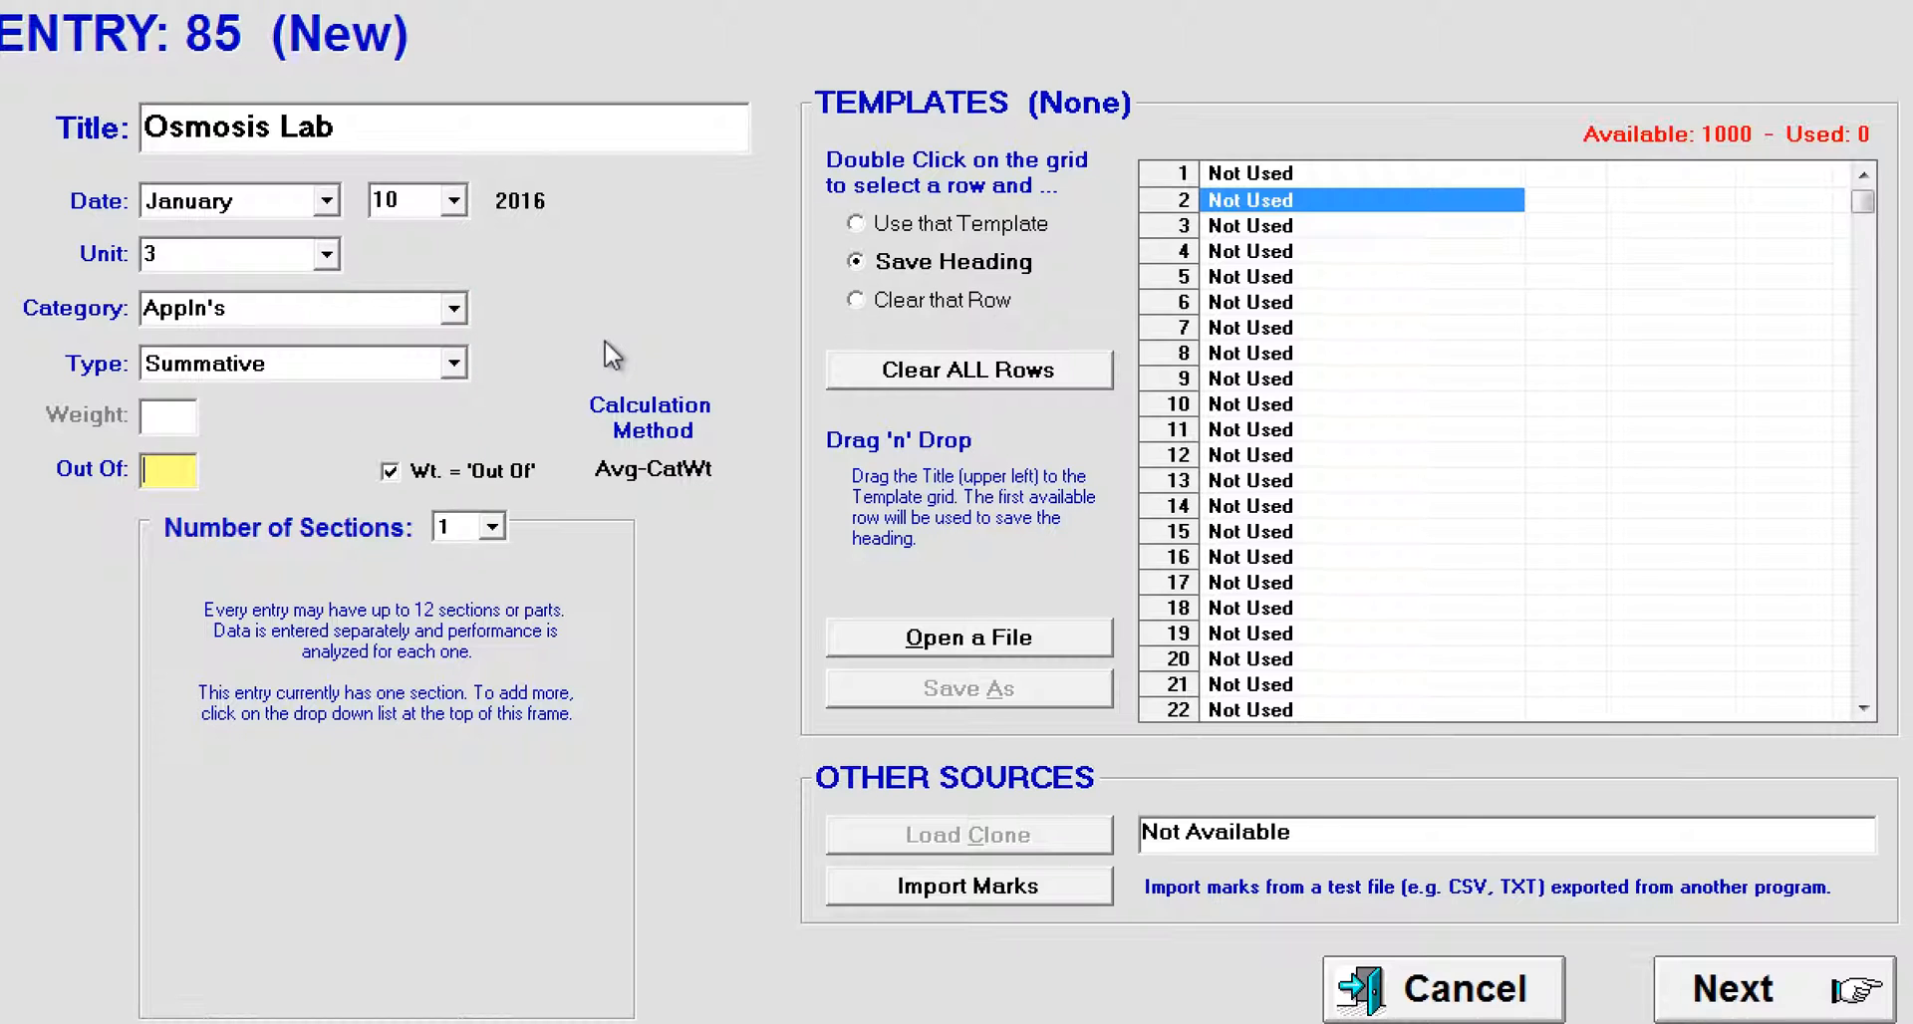
click(455, 364)
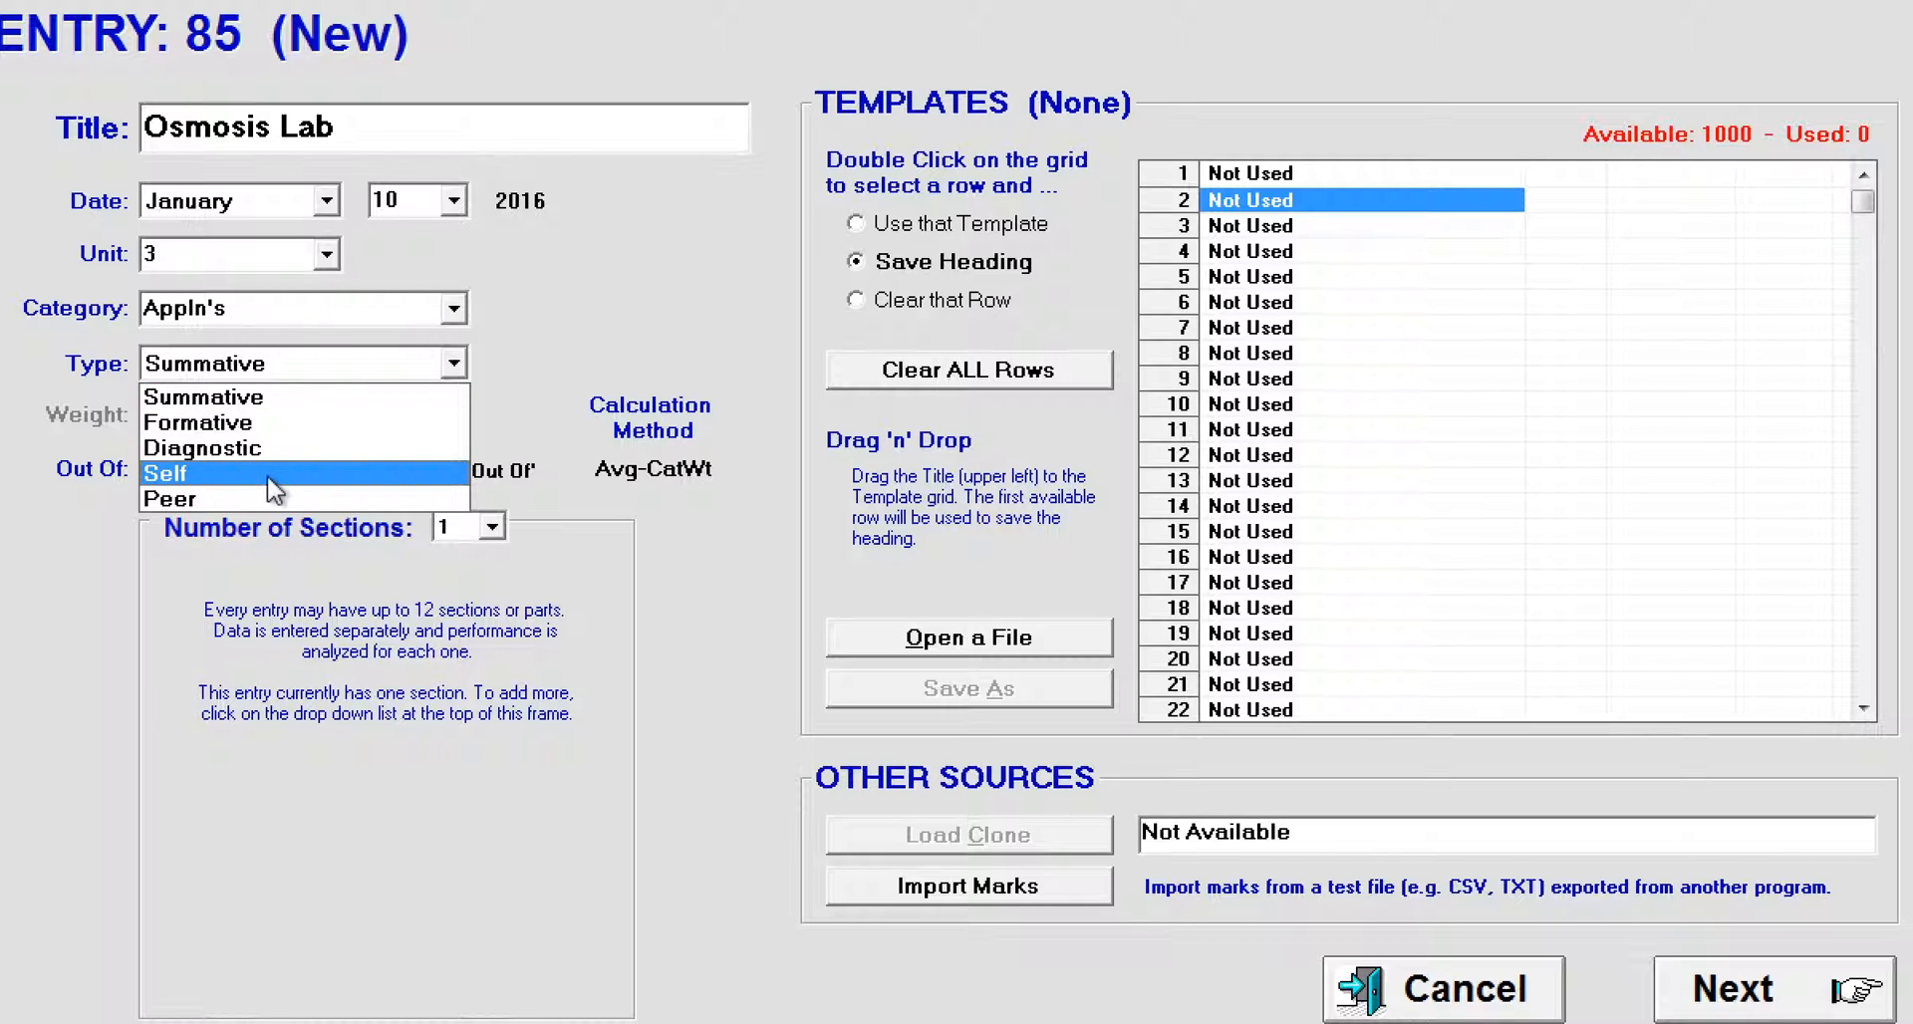
click(267, 399)
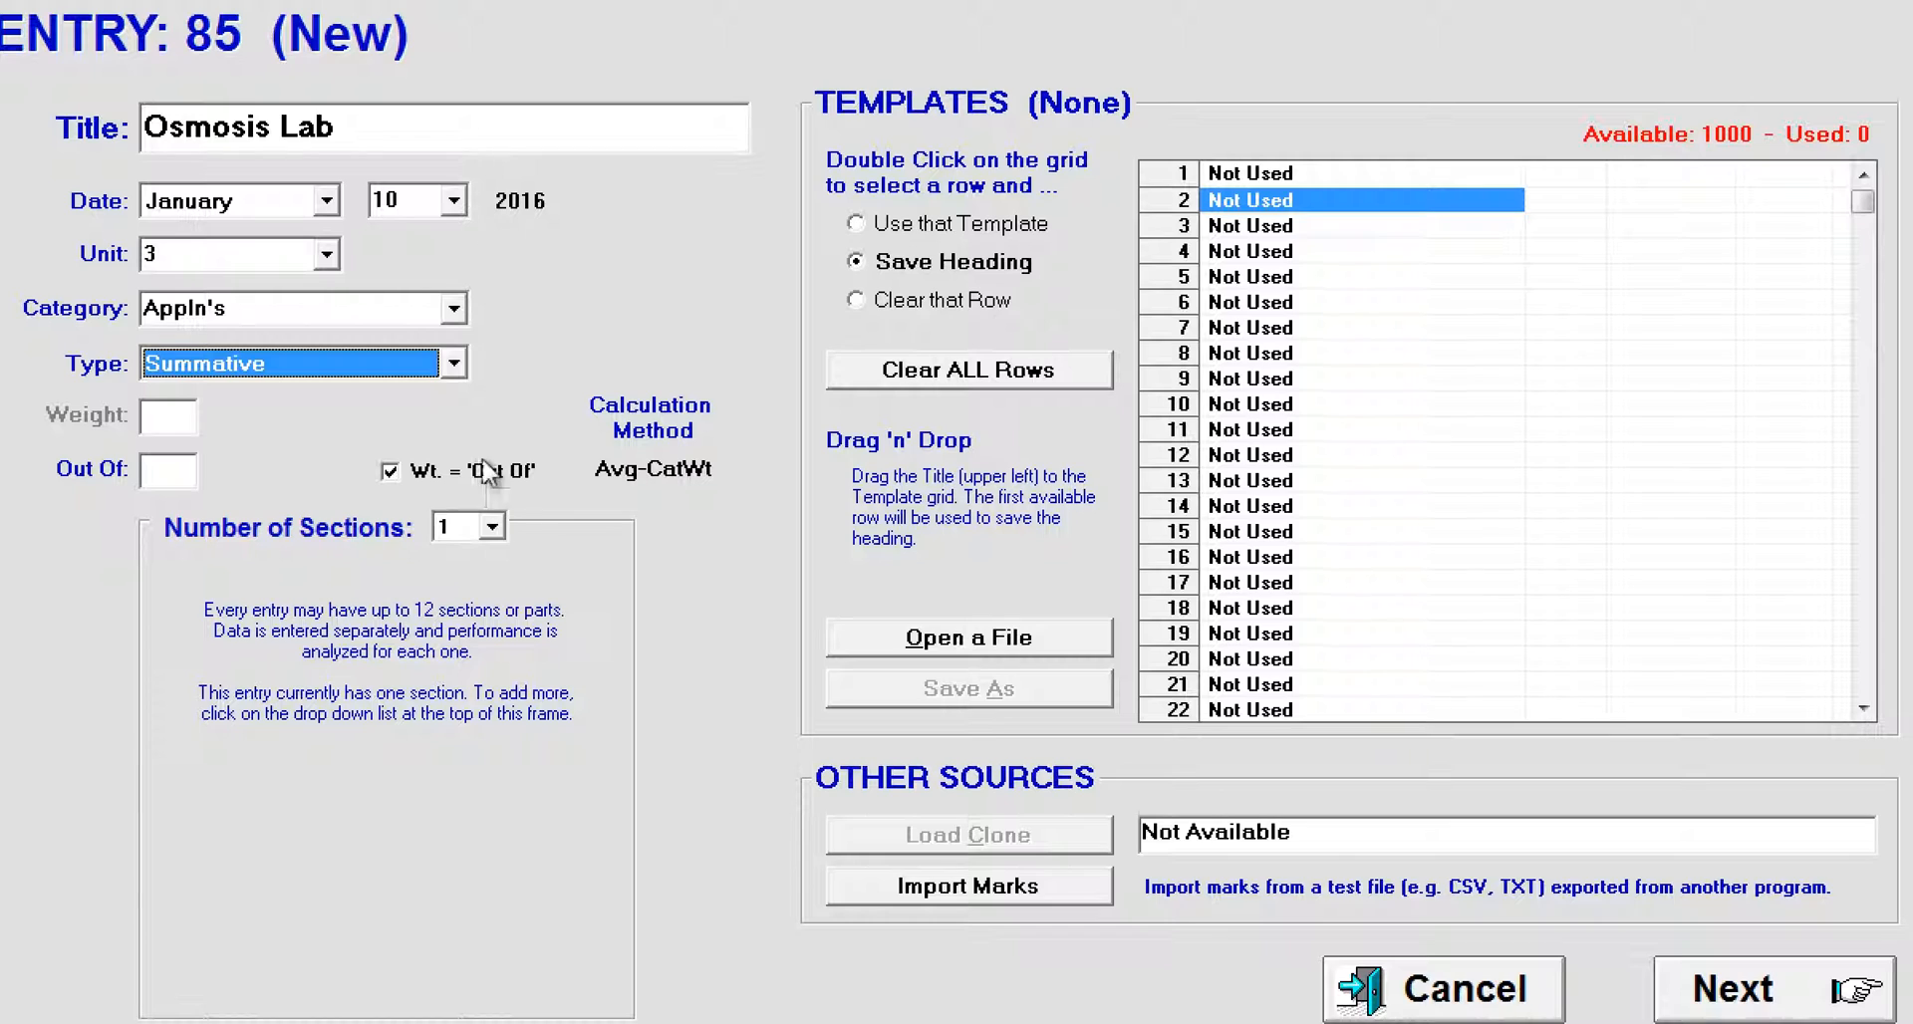
Step: Set the entry to be out of 15 with the weight equal to 'Out Of', and continue to mark entry
click(393, 478)
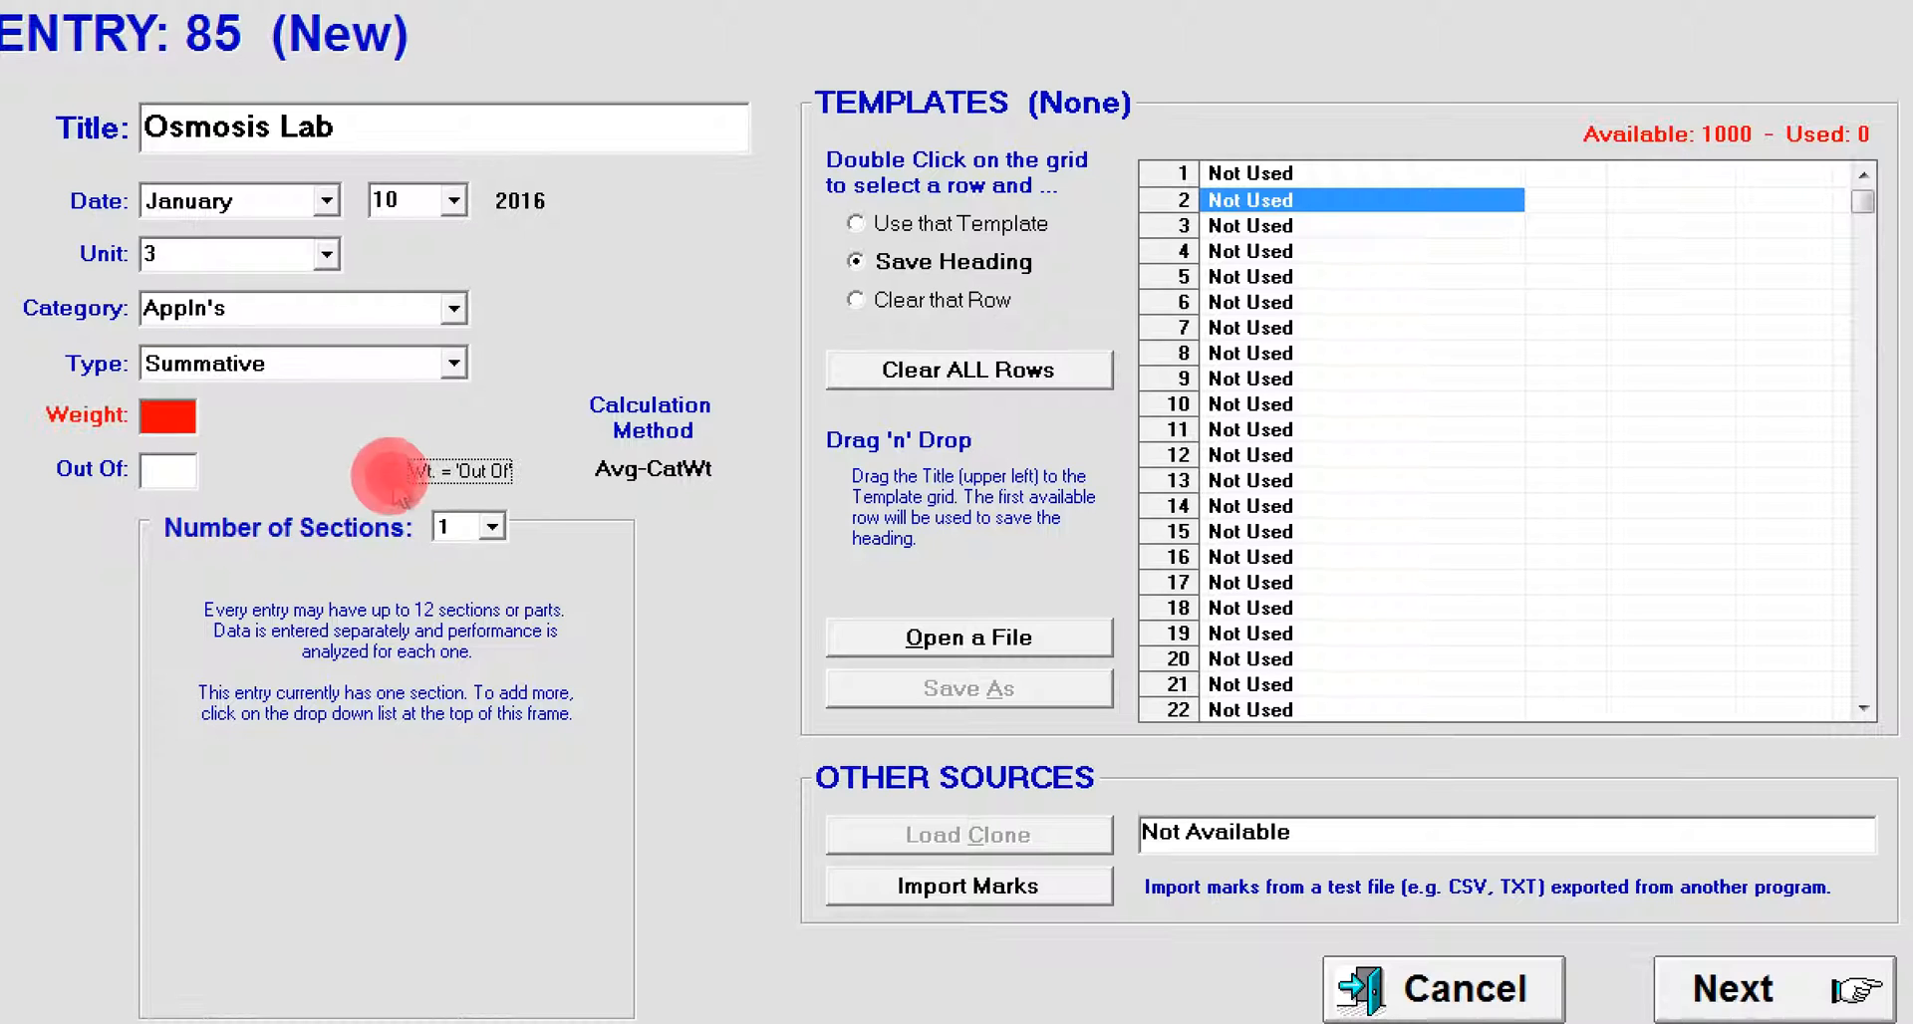
click(393, 479)
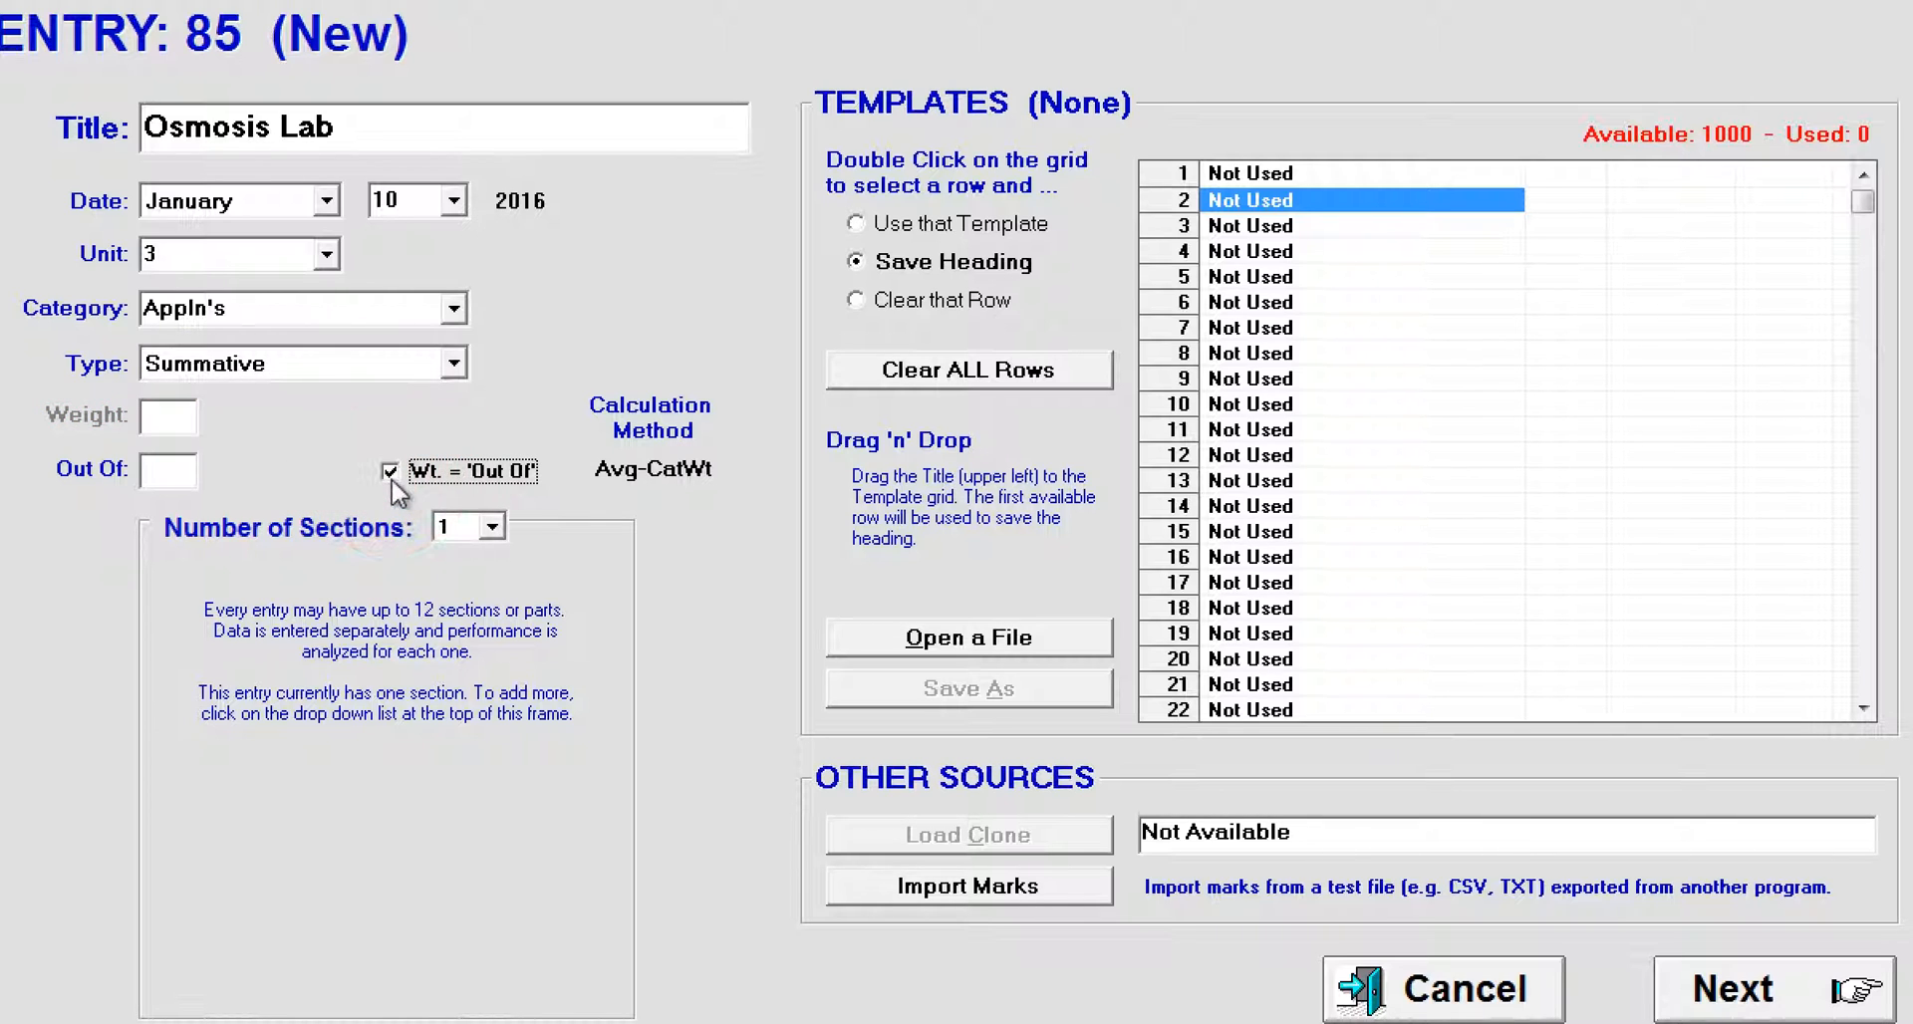
click(183, 475)
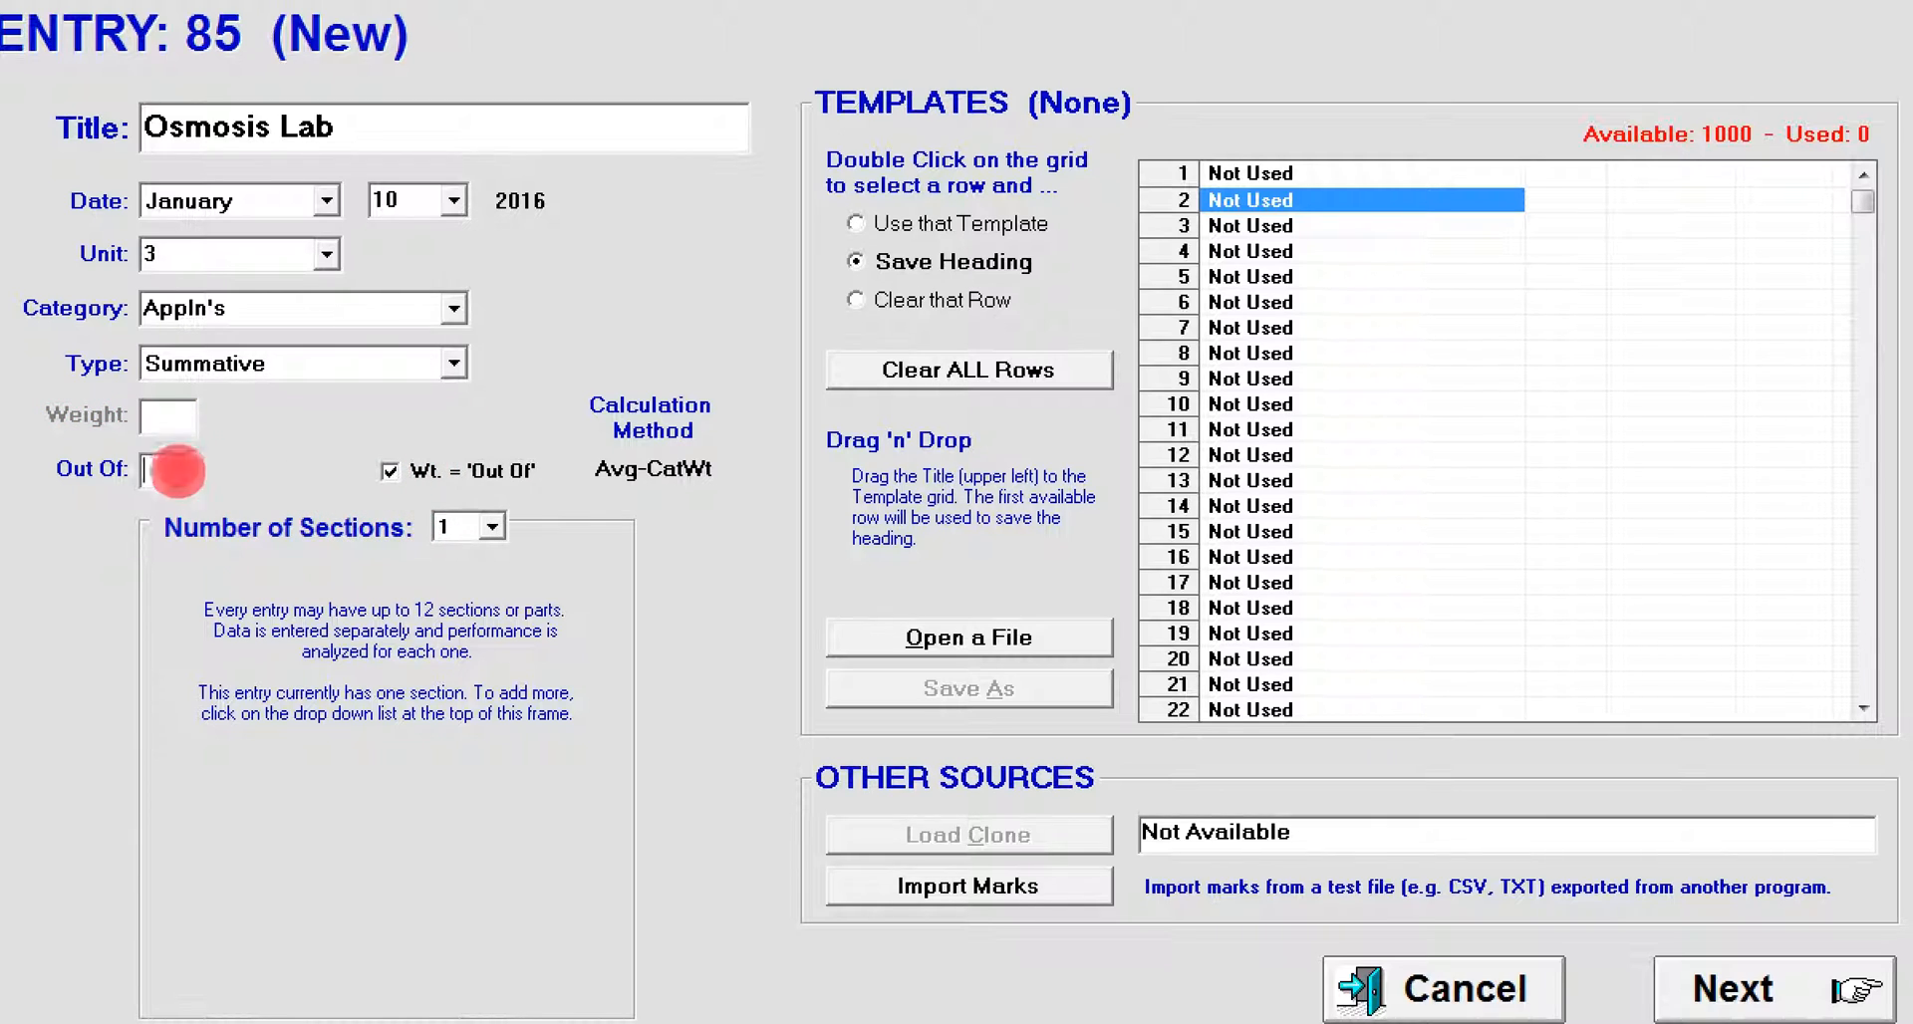
text(15)
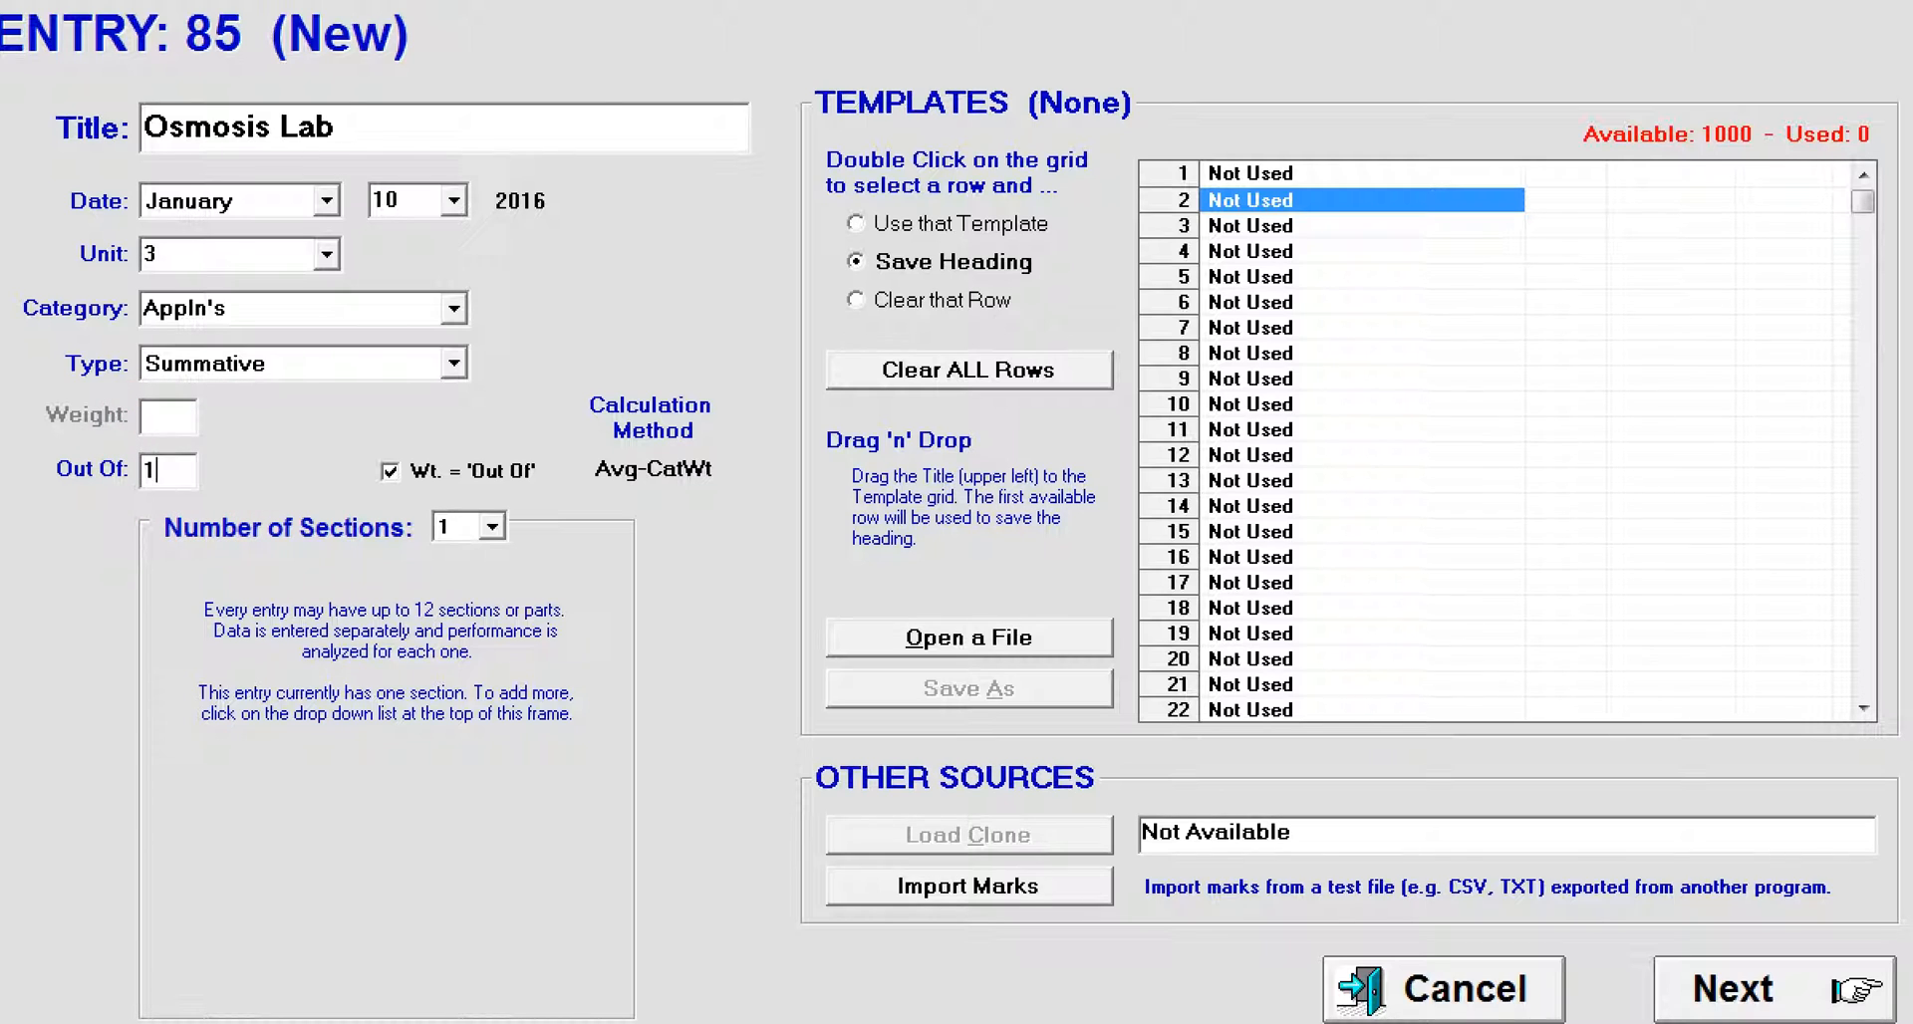
click(195, 412)
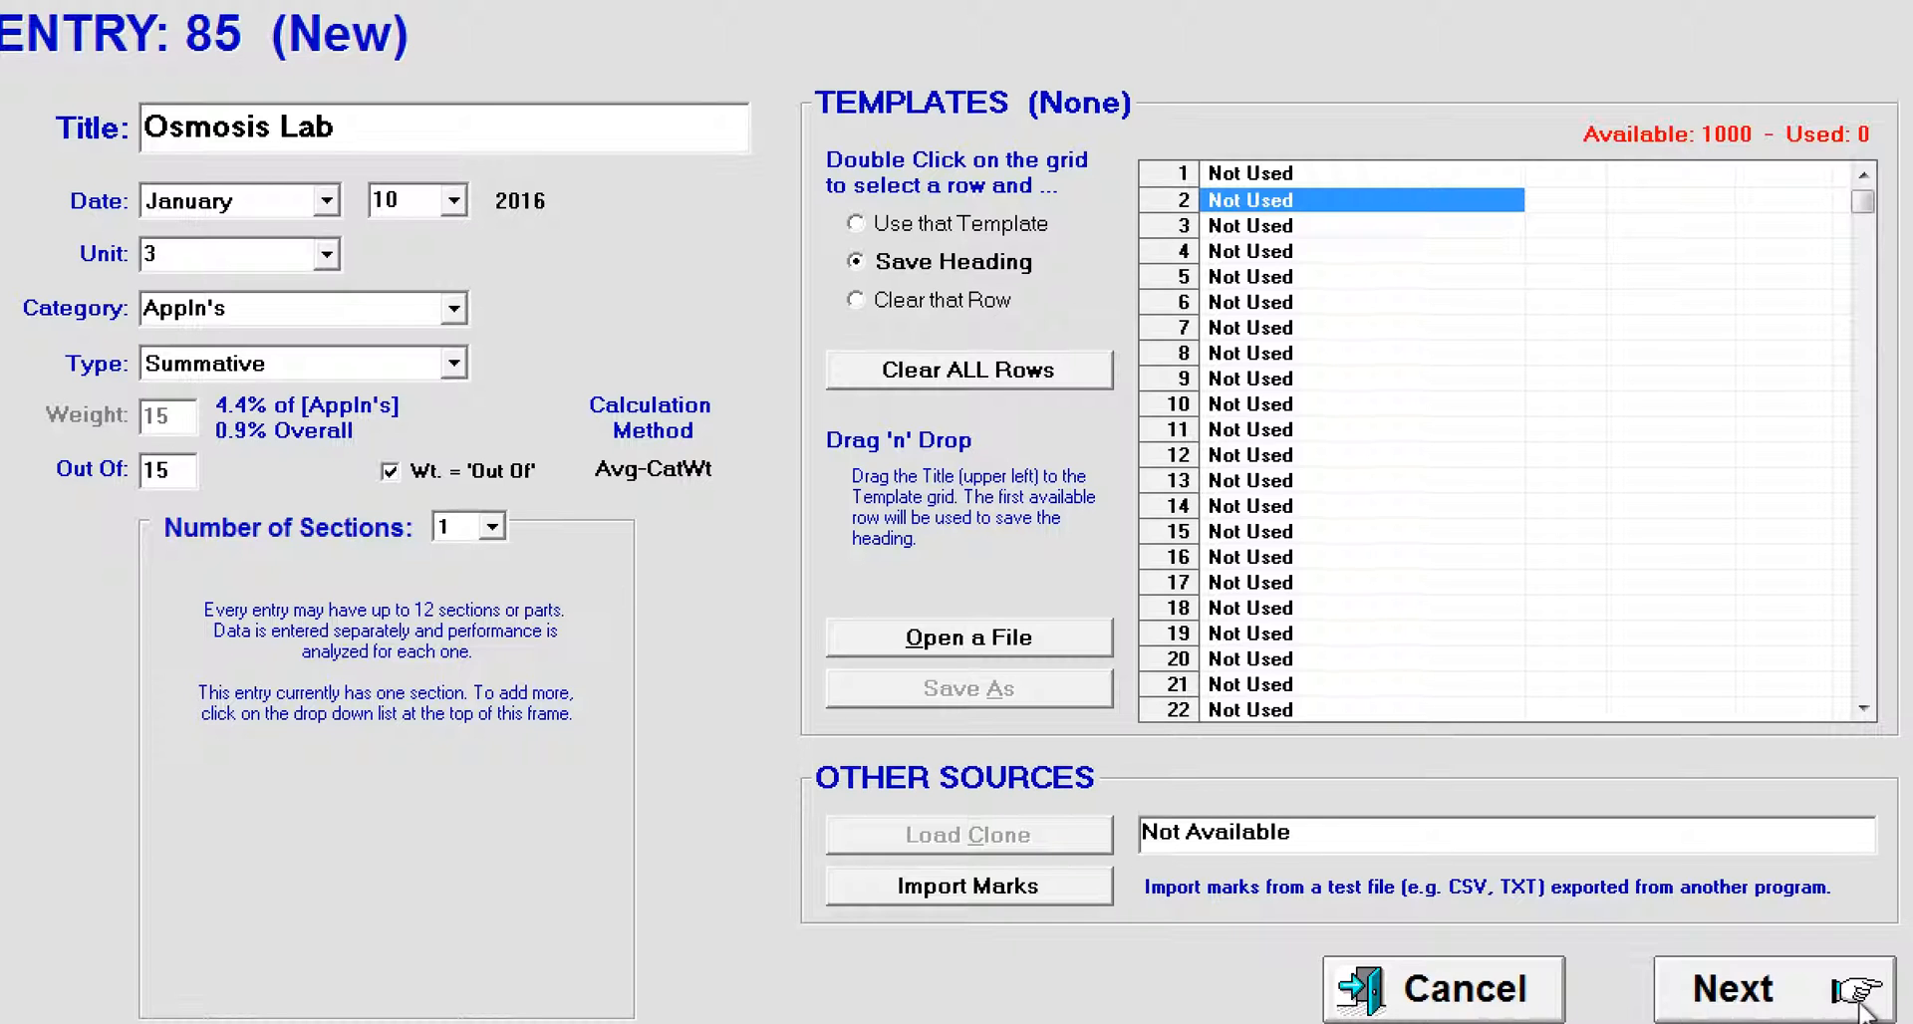
click(1794, 1007)
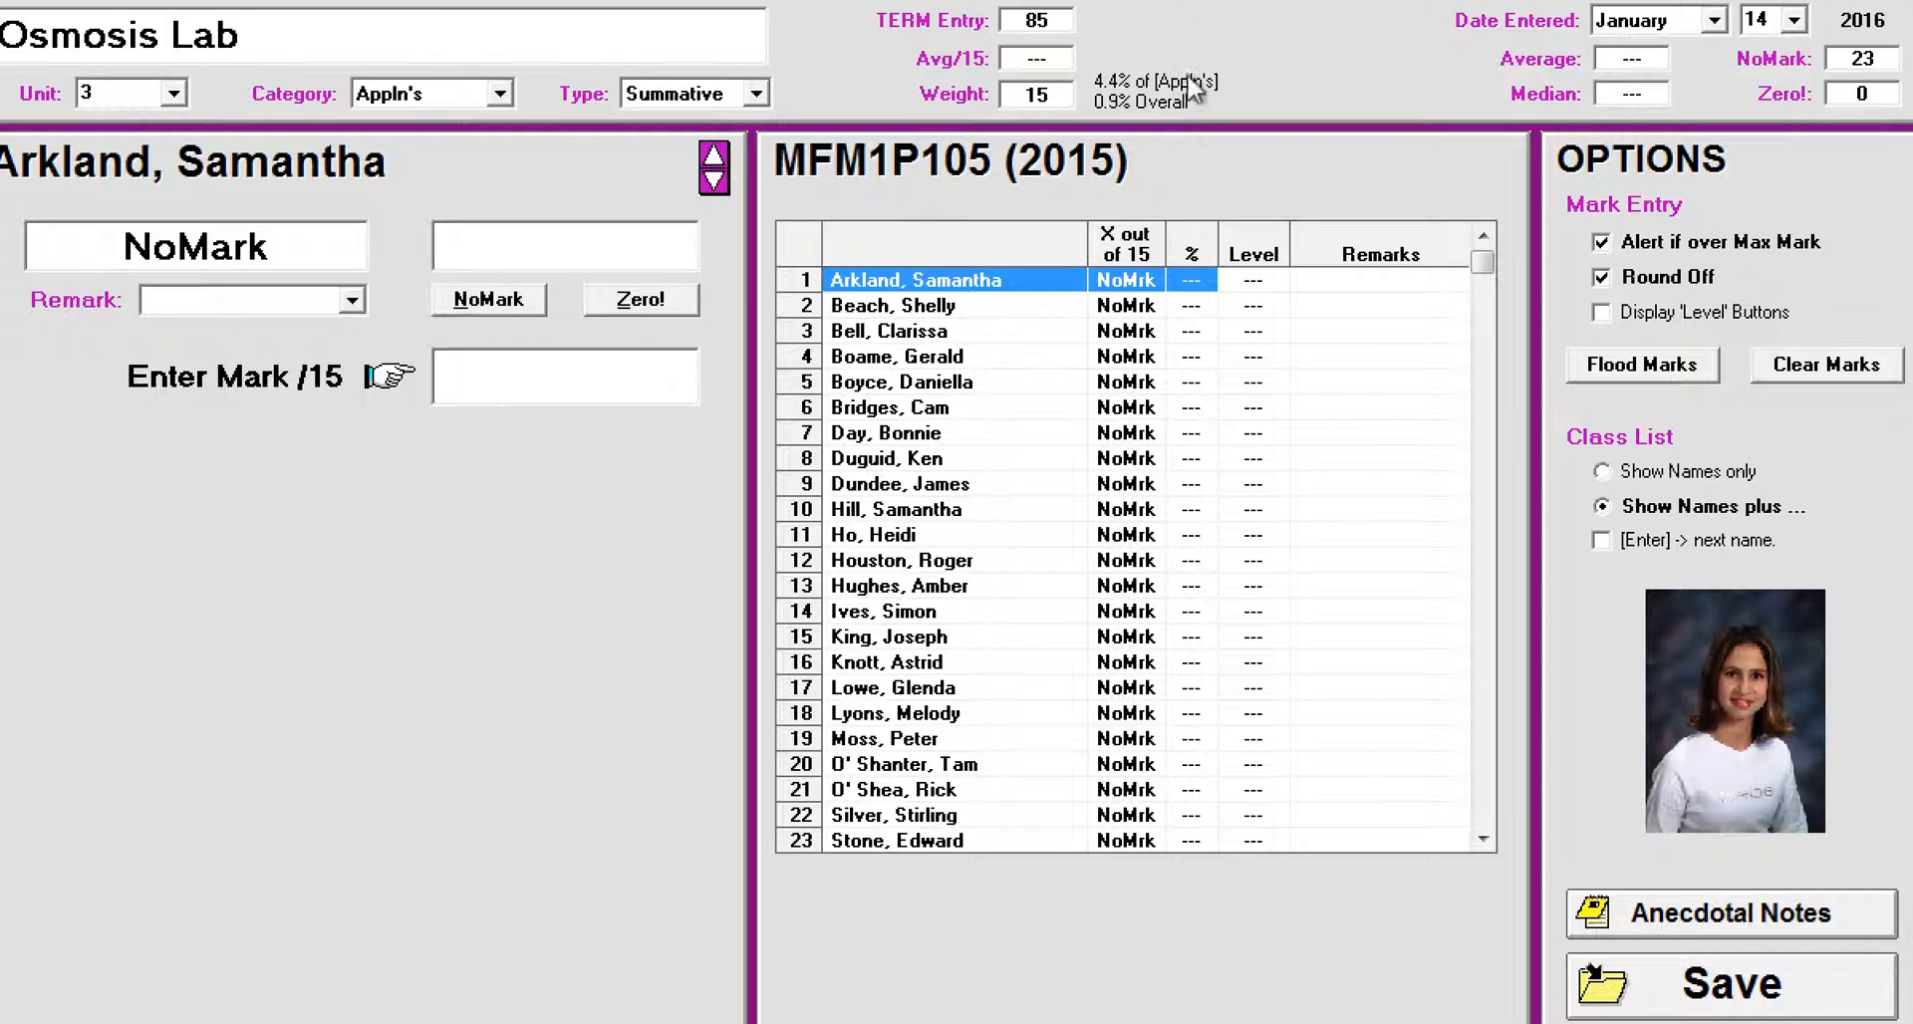
Step: Preview the 'Level' buttons for mark entry and hide them again
click(1149, 78)
click(1602, 315)
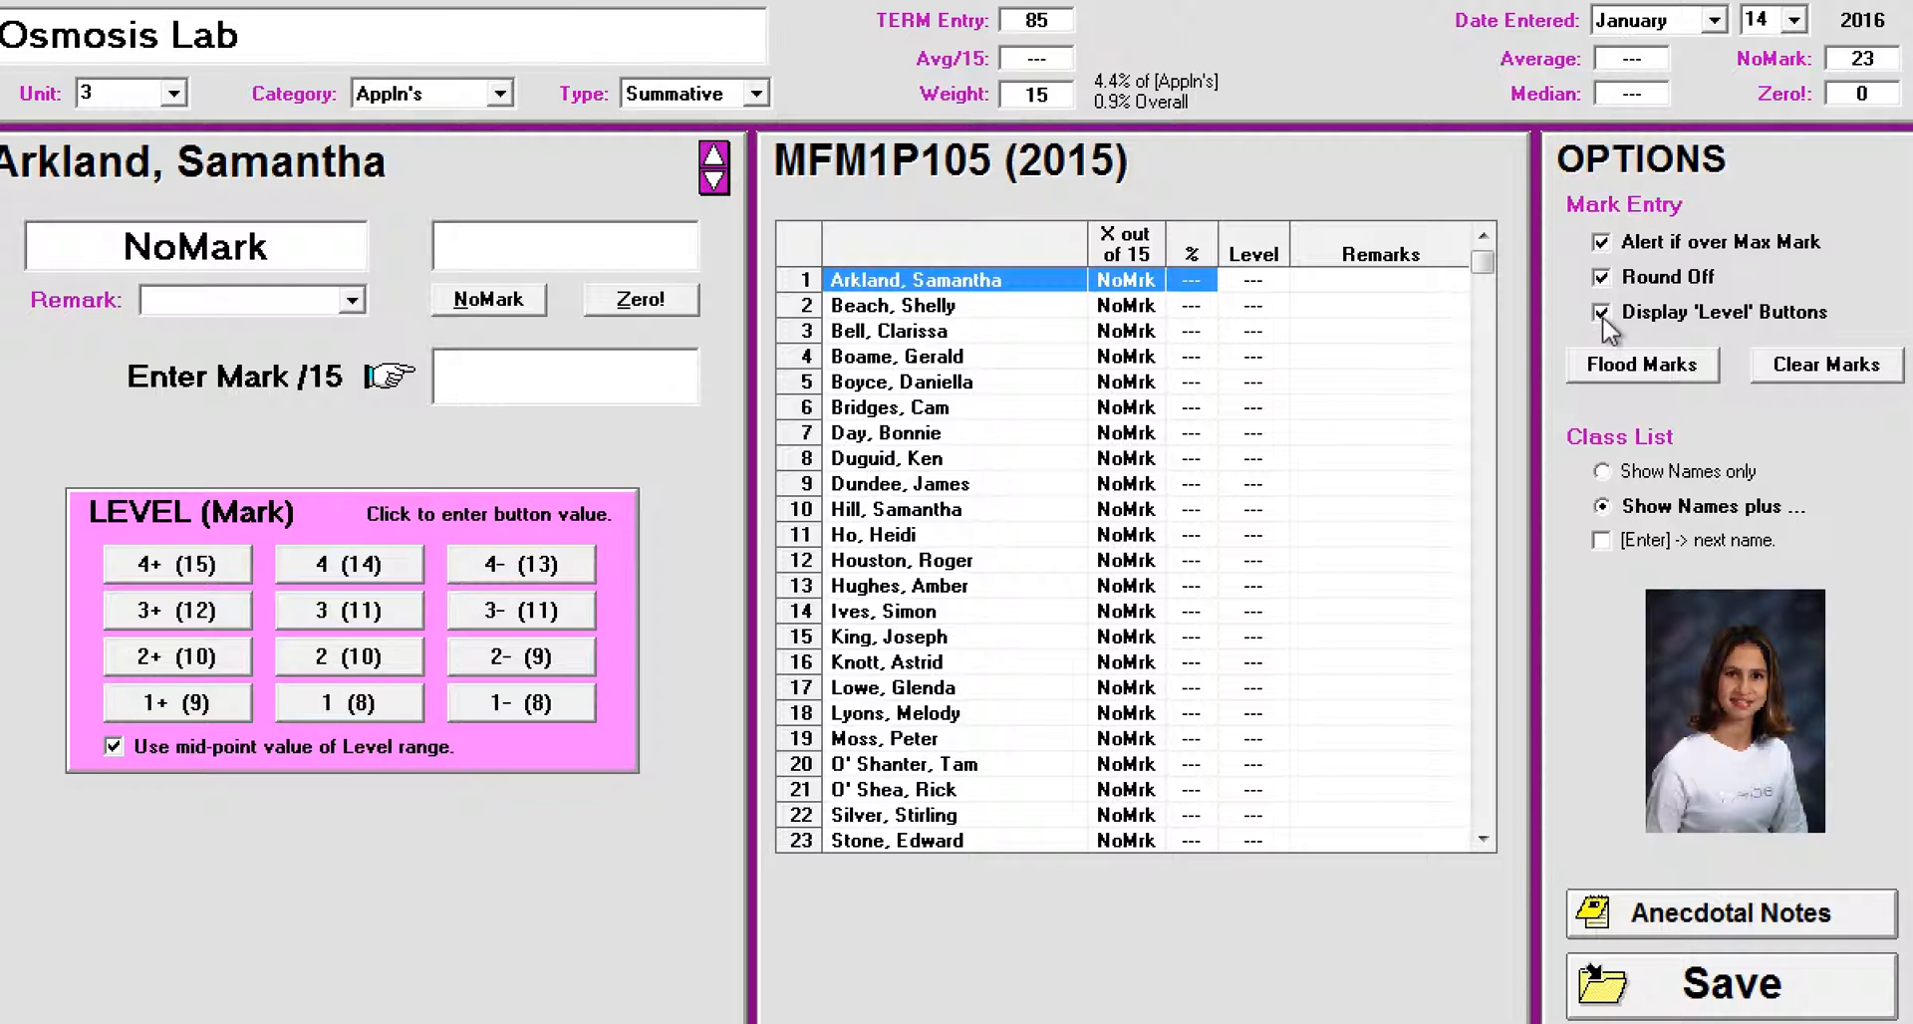
click(1603, 317)
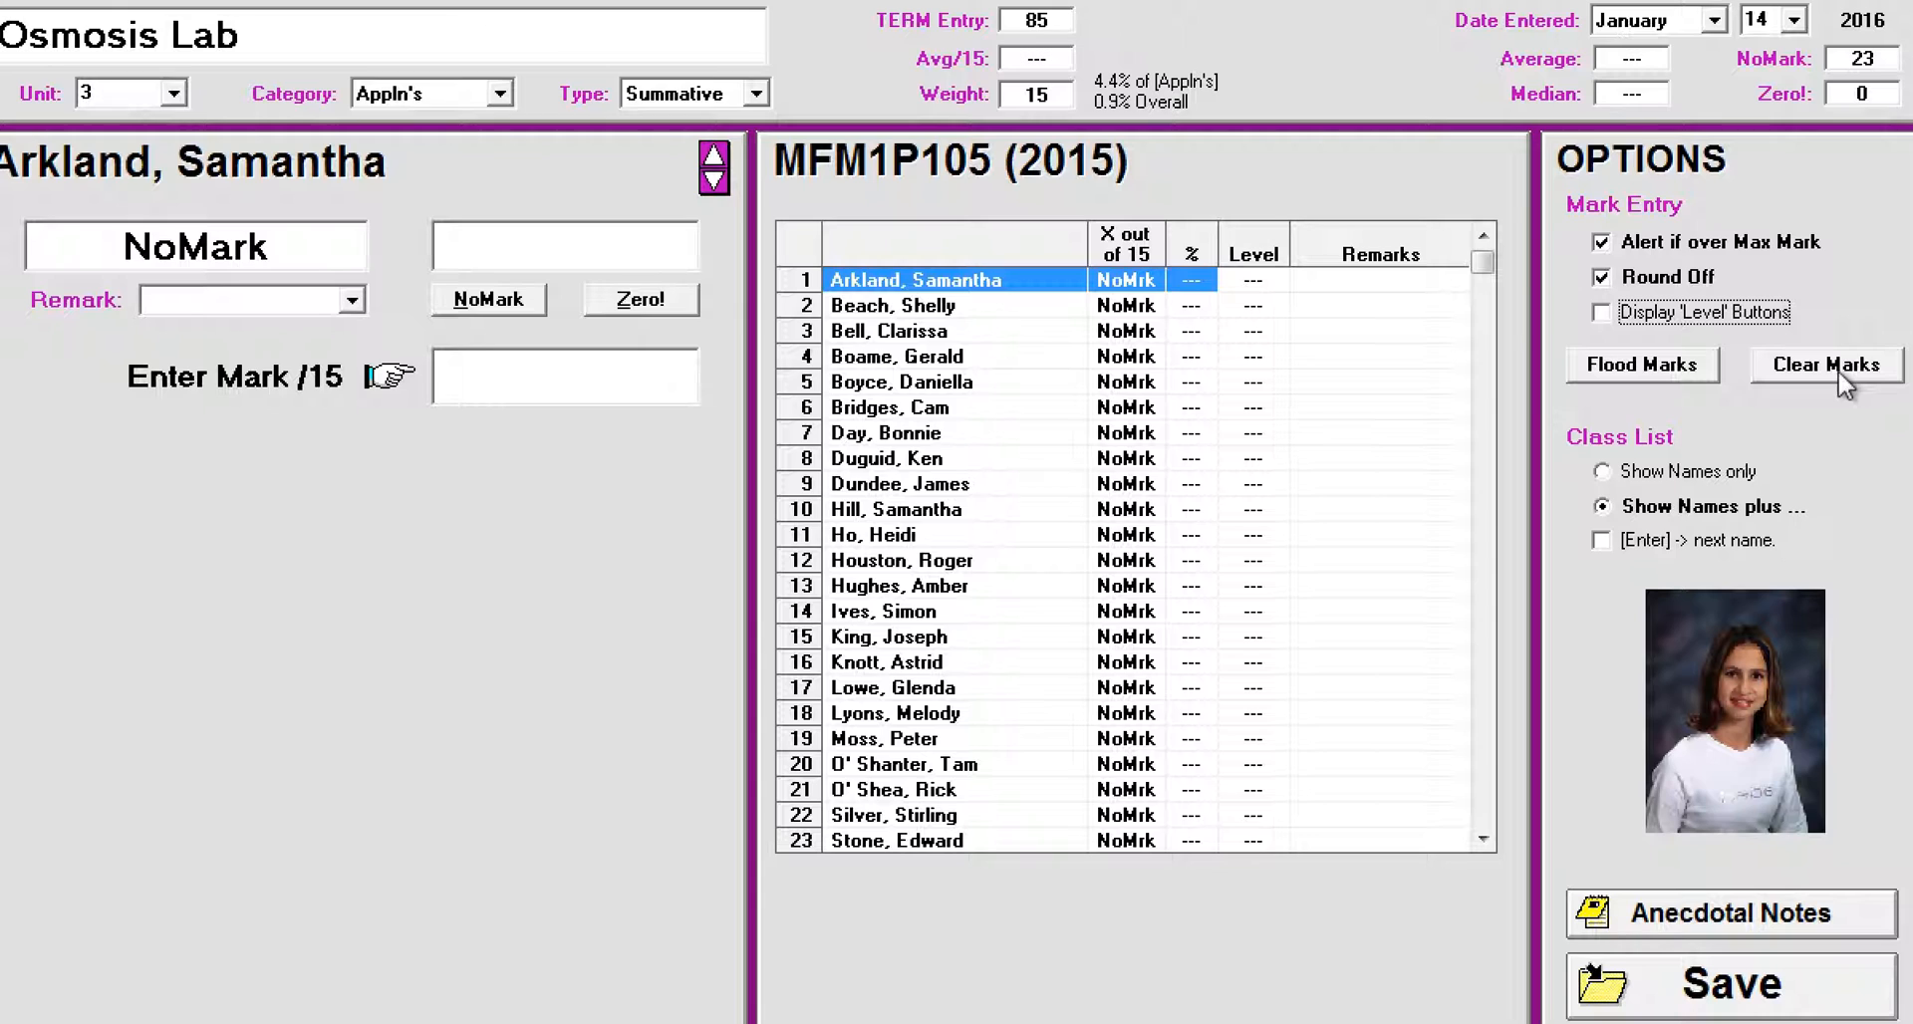
Step: Turn on advancing to the next name with Enter, and record marks 14, 12.5, 11 and 0 for the first four students
click(1604, 542)
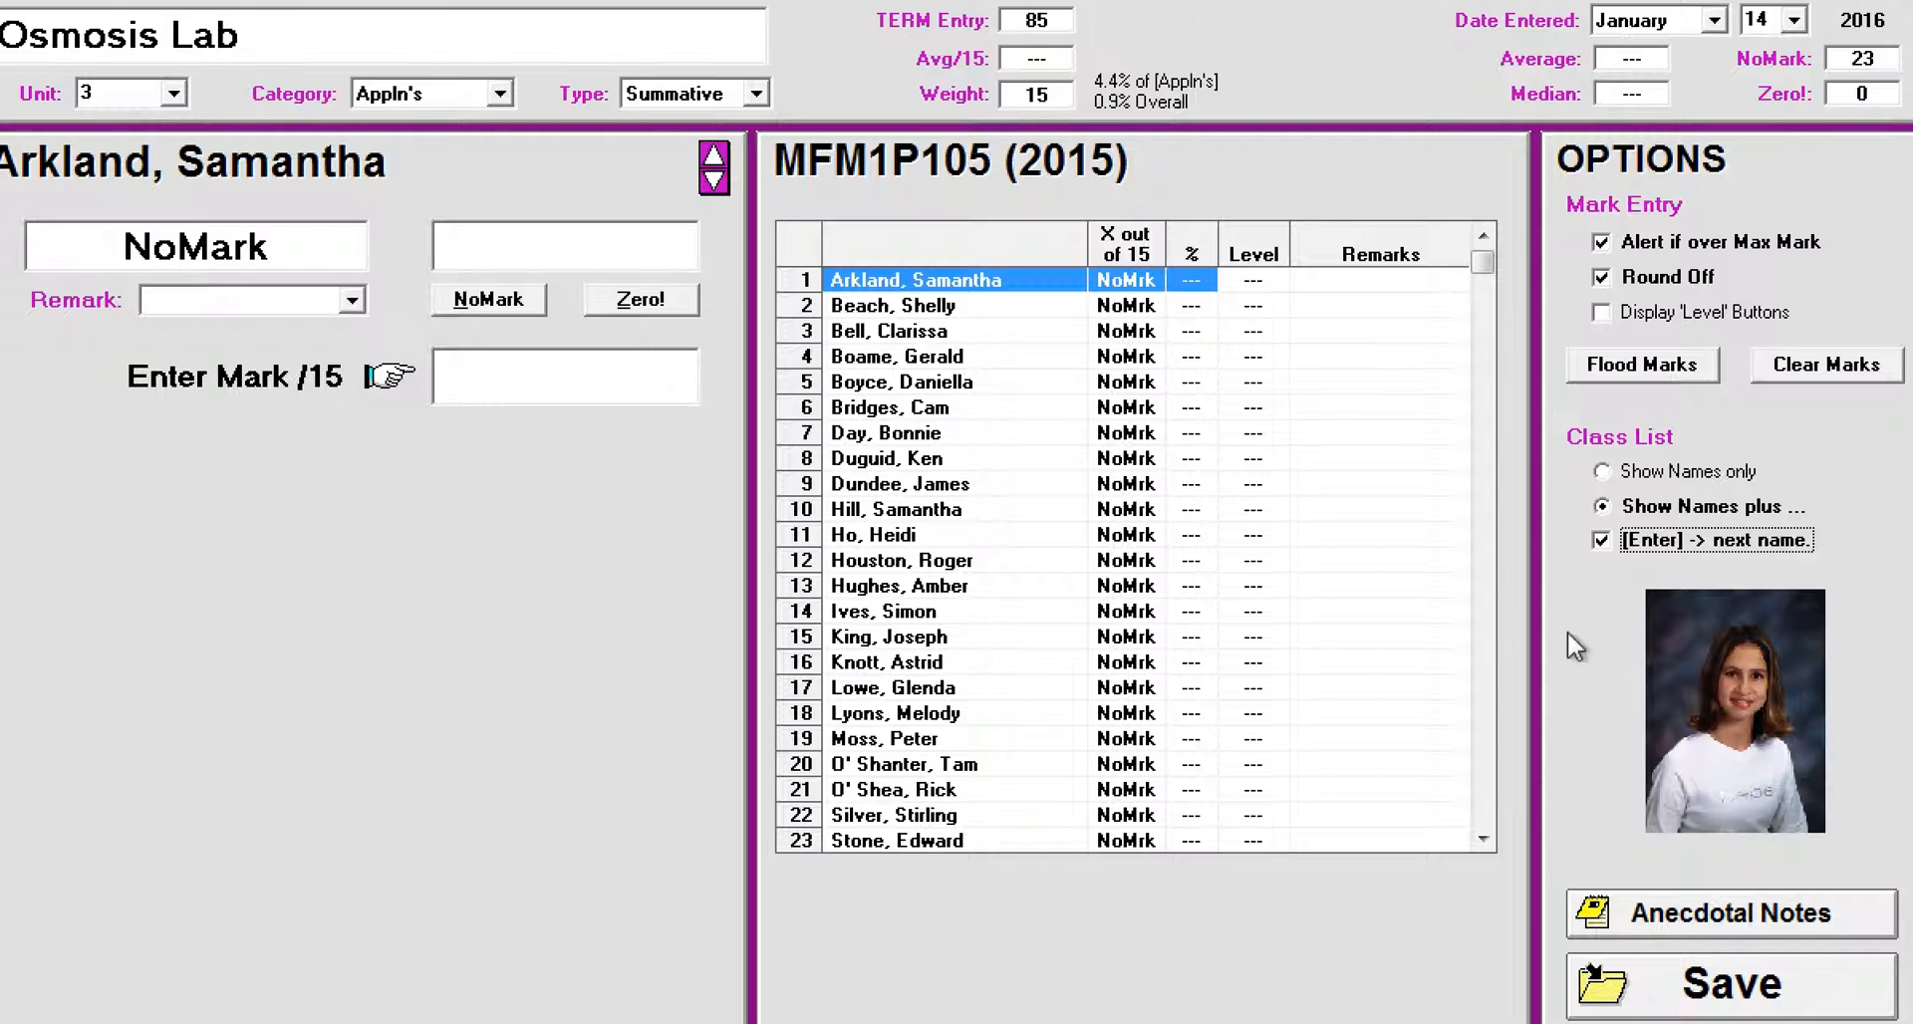
click(536, 387)
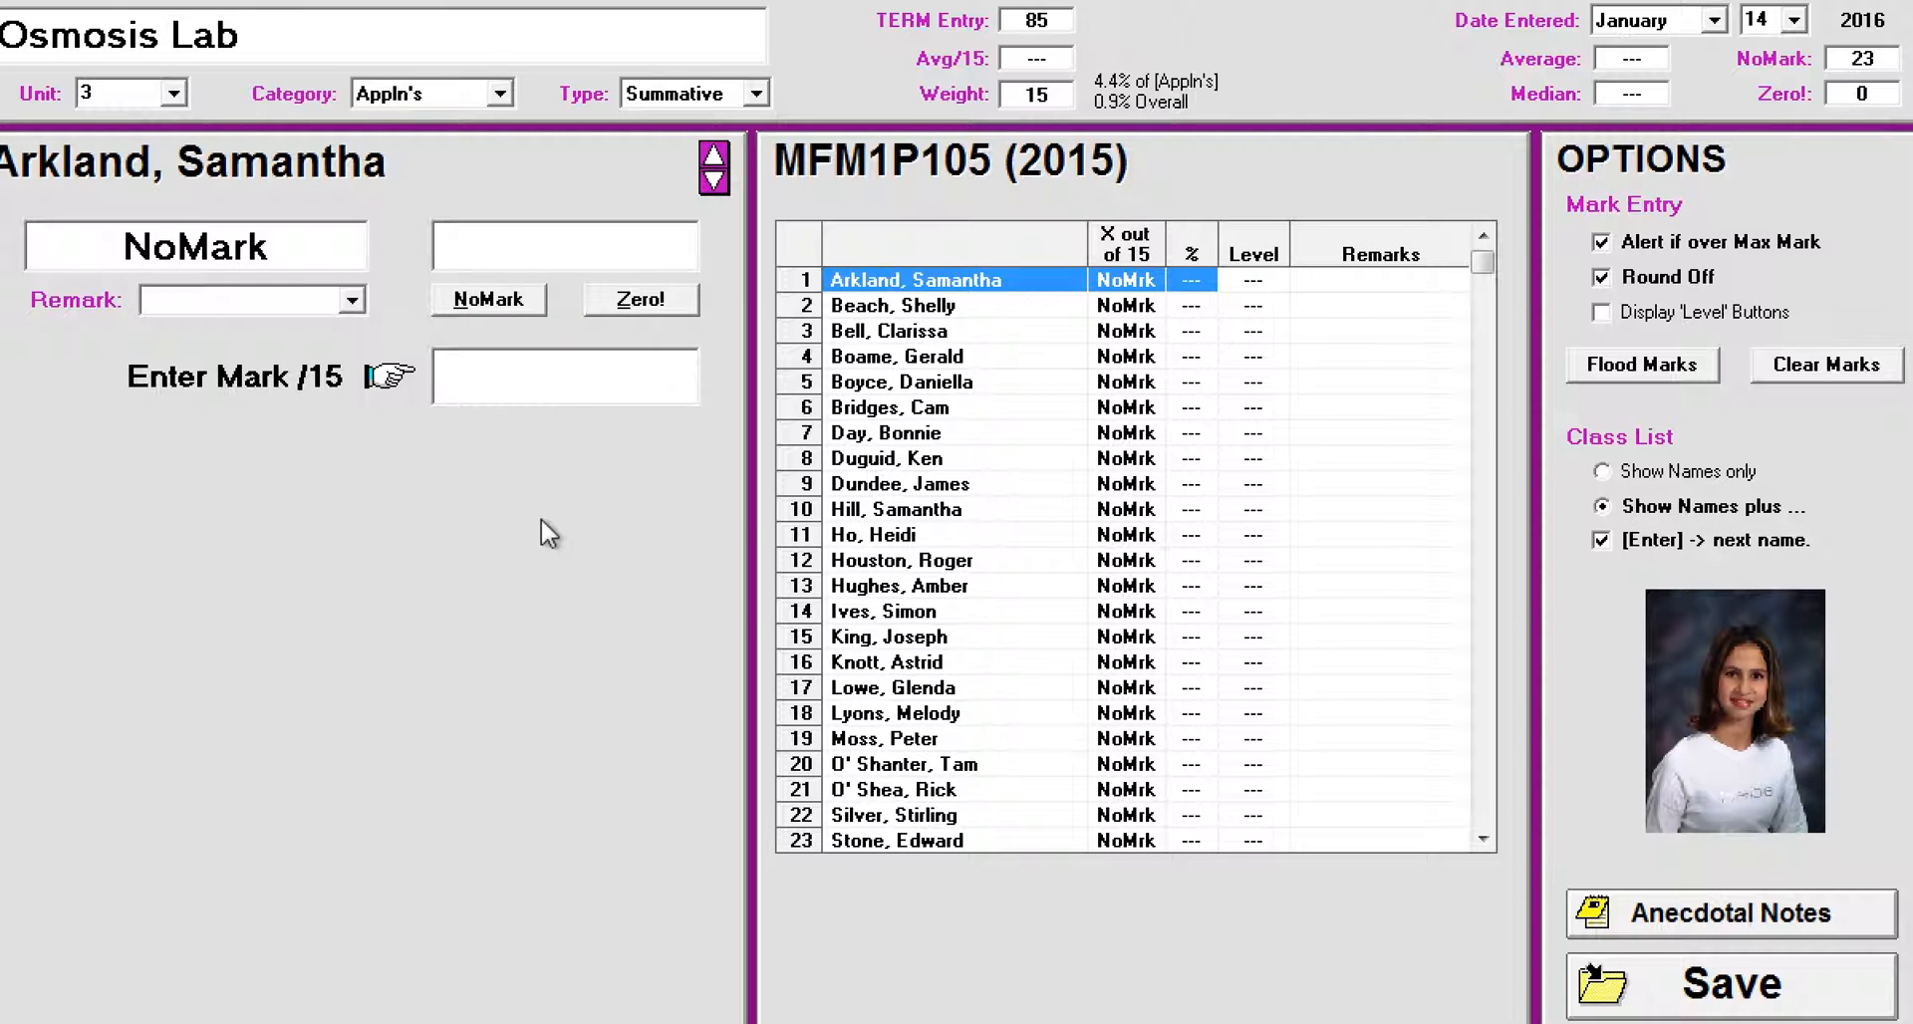
text(14)
key(Return)
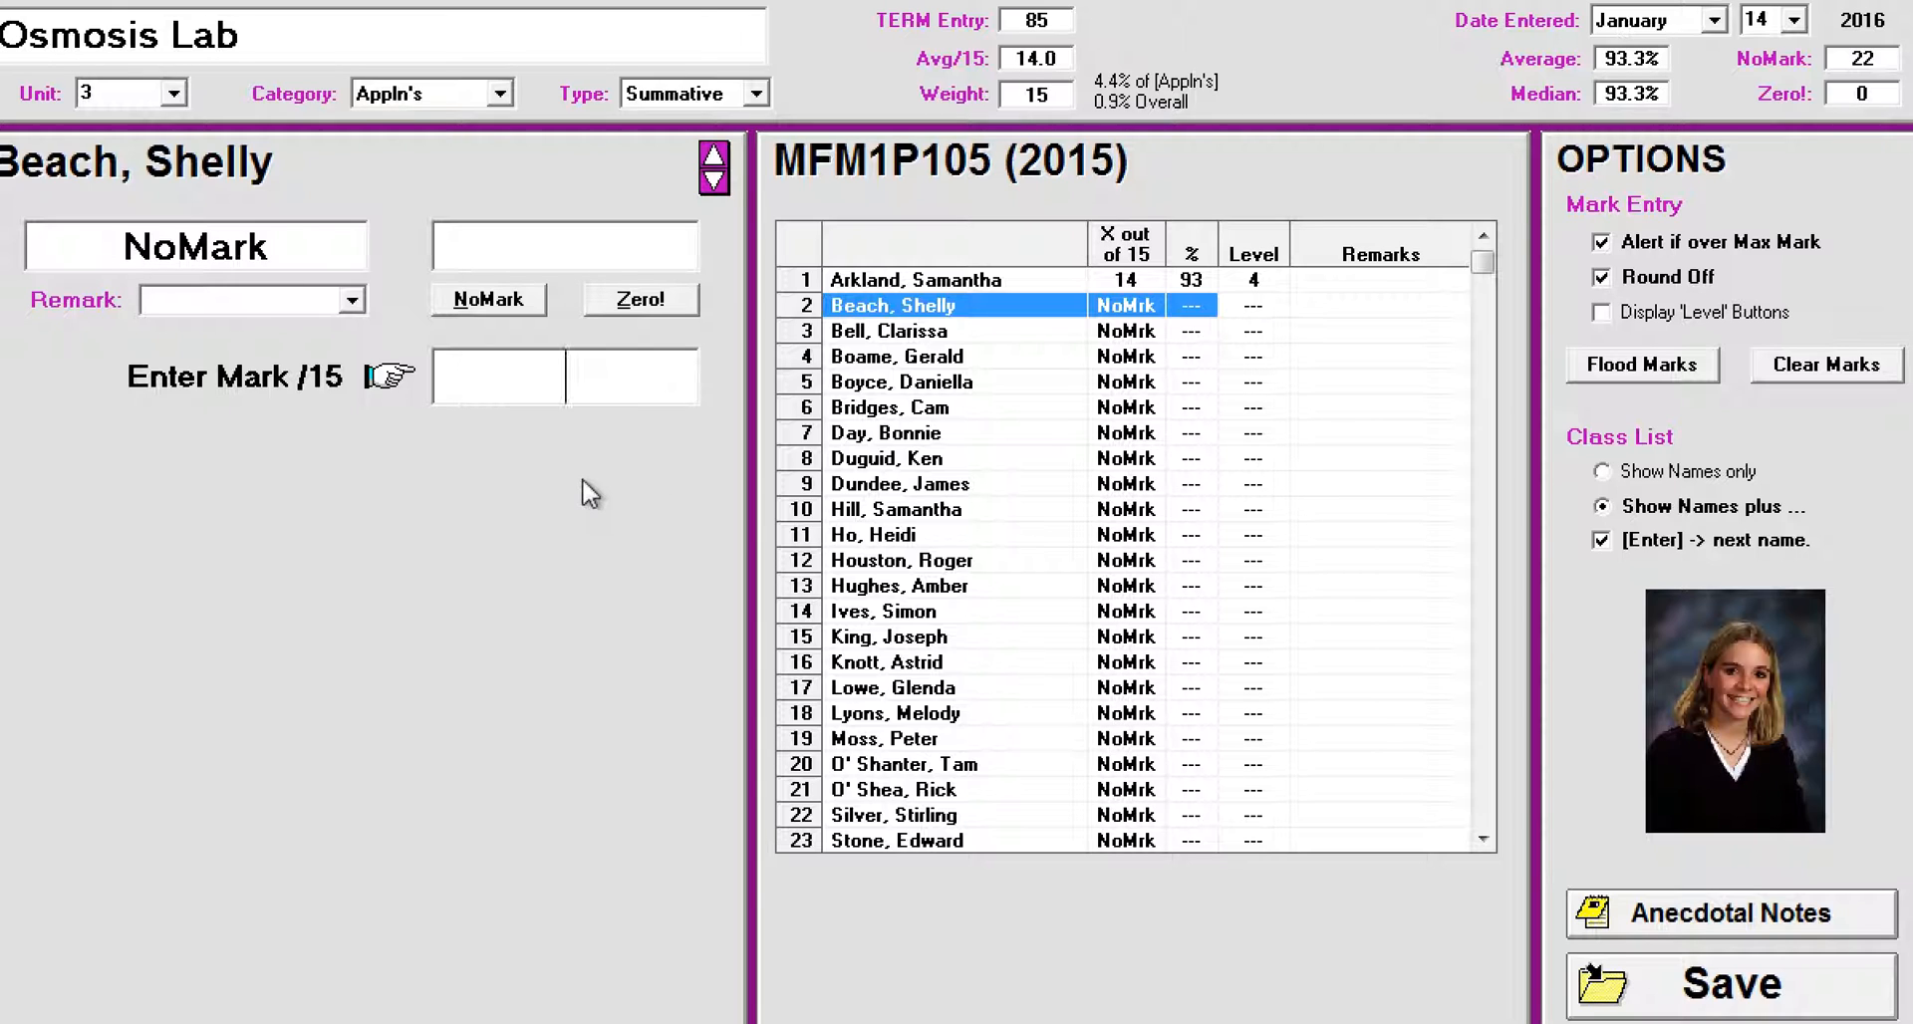
text(12.5)
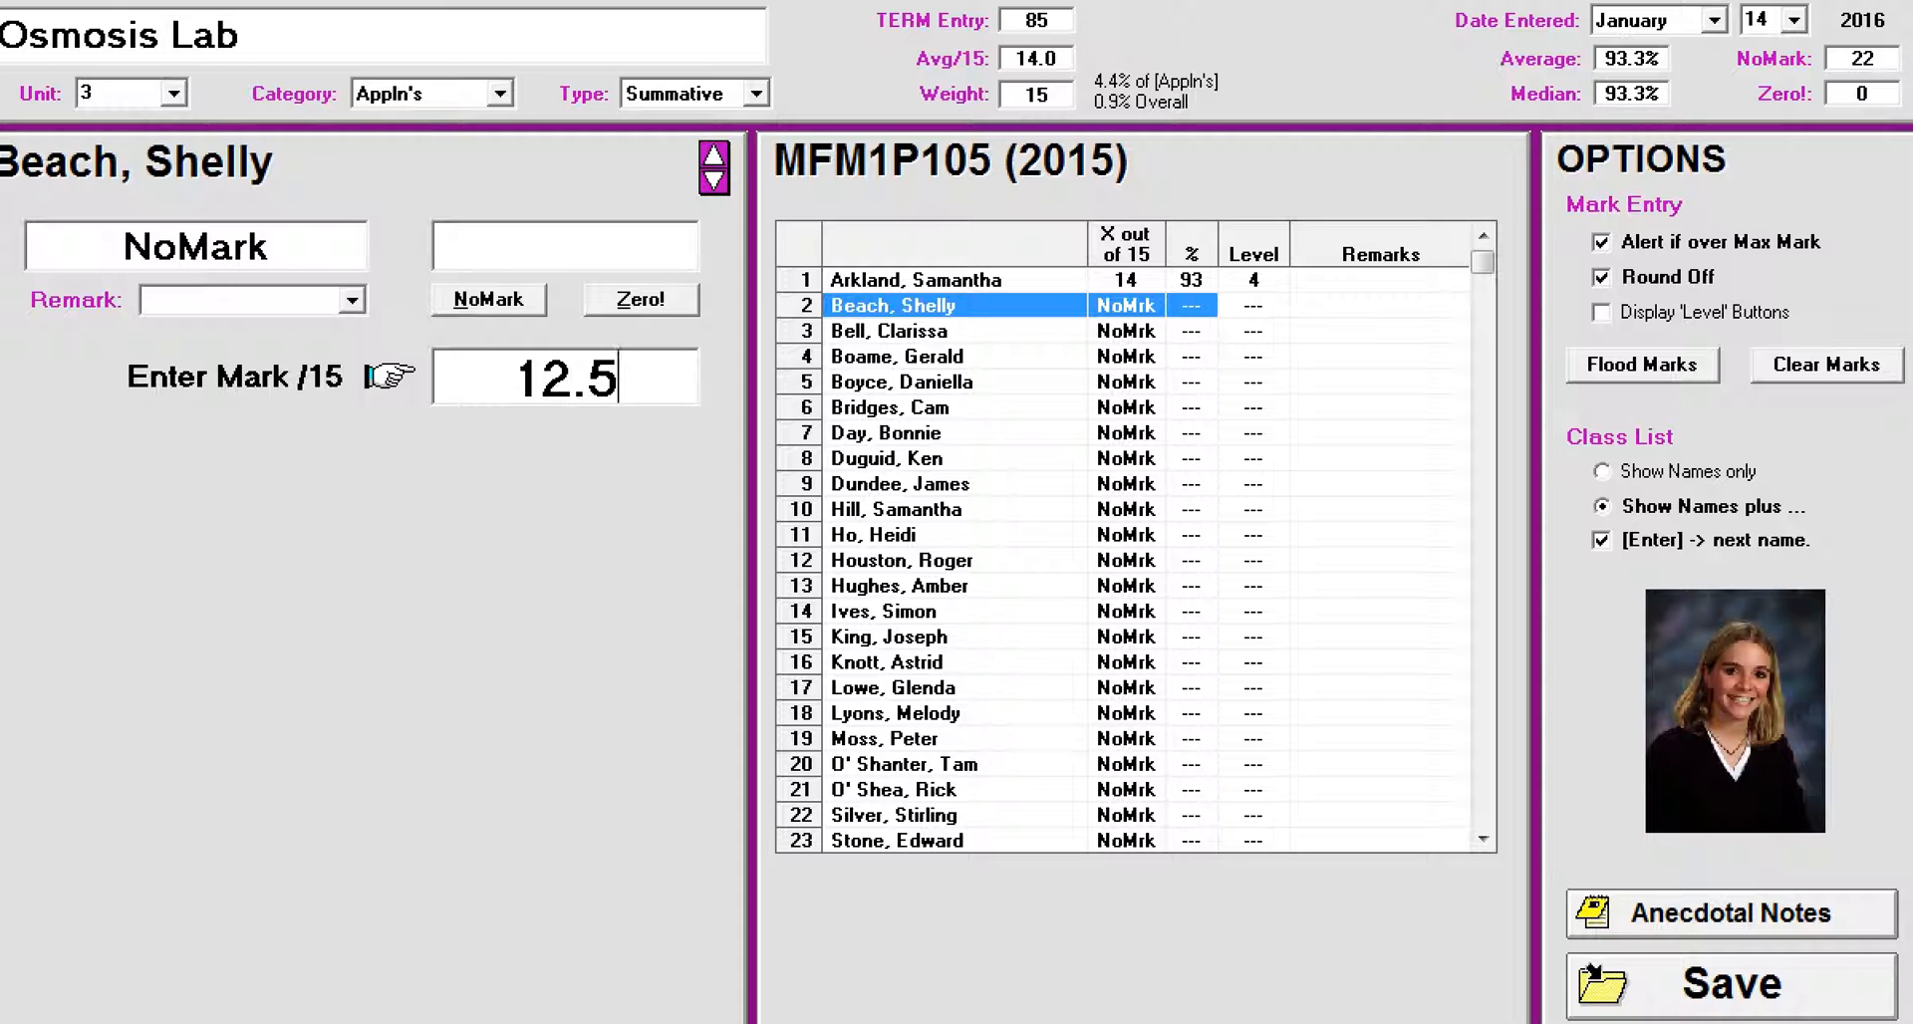
key(Return)
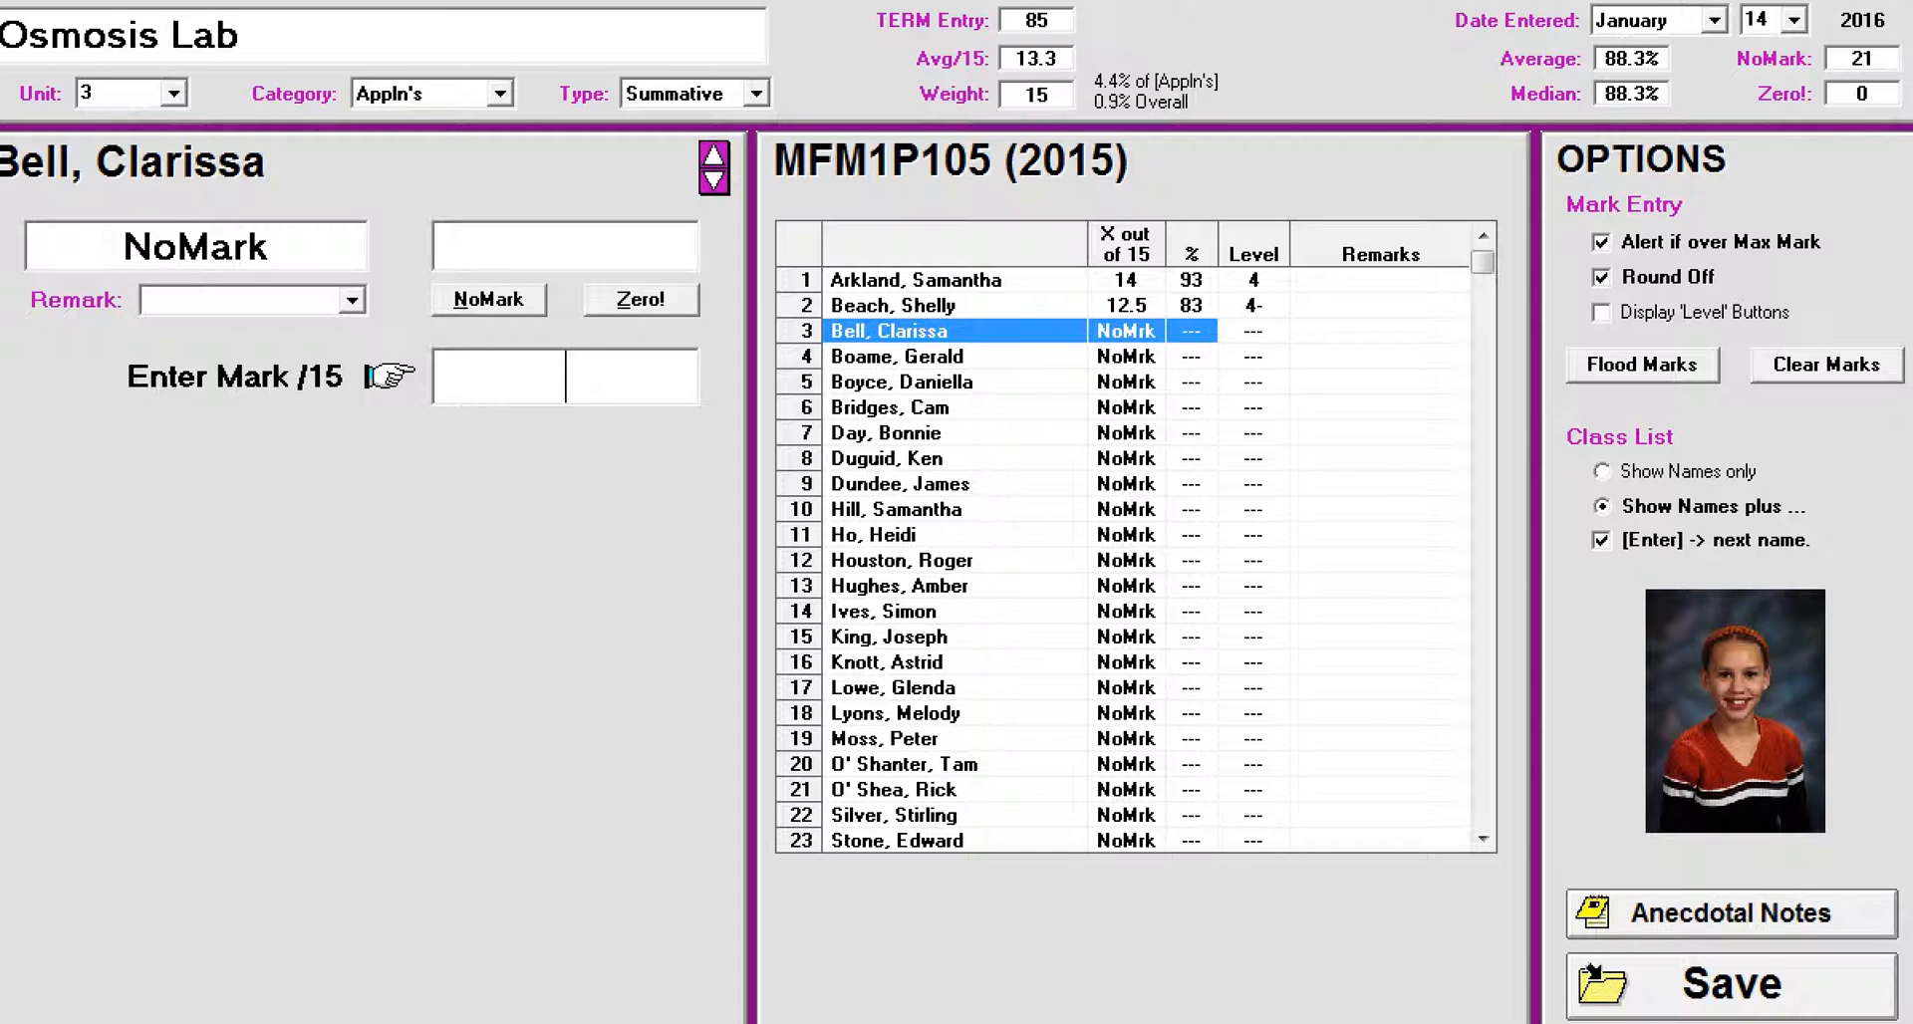
text(11)
key(Return)
text(0)
key(Return)
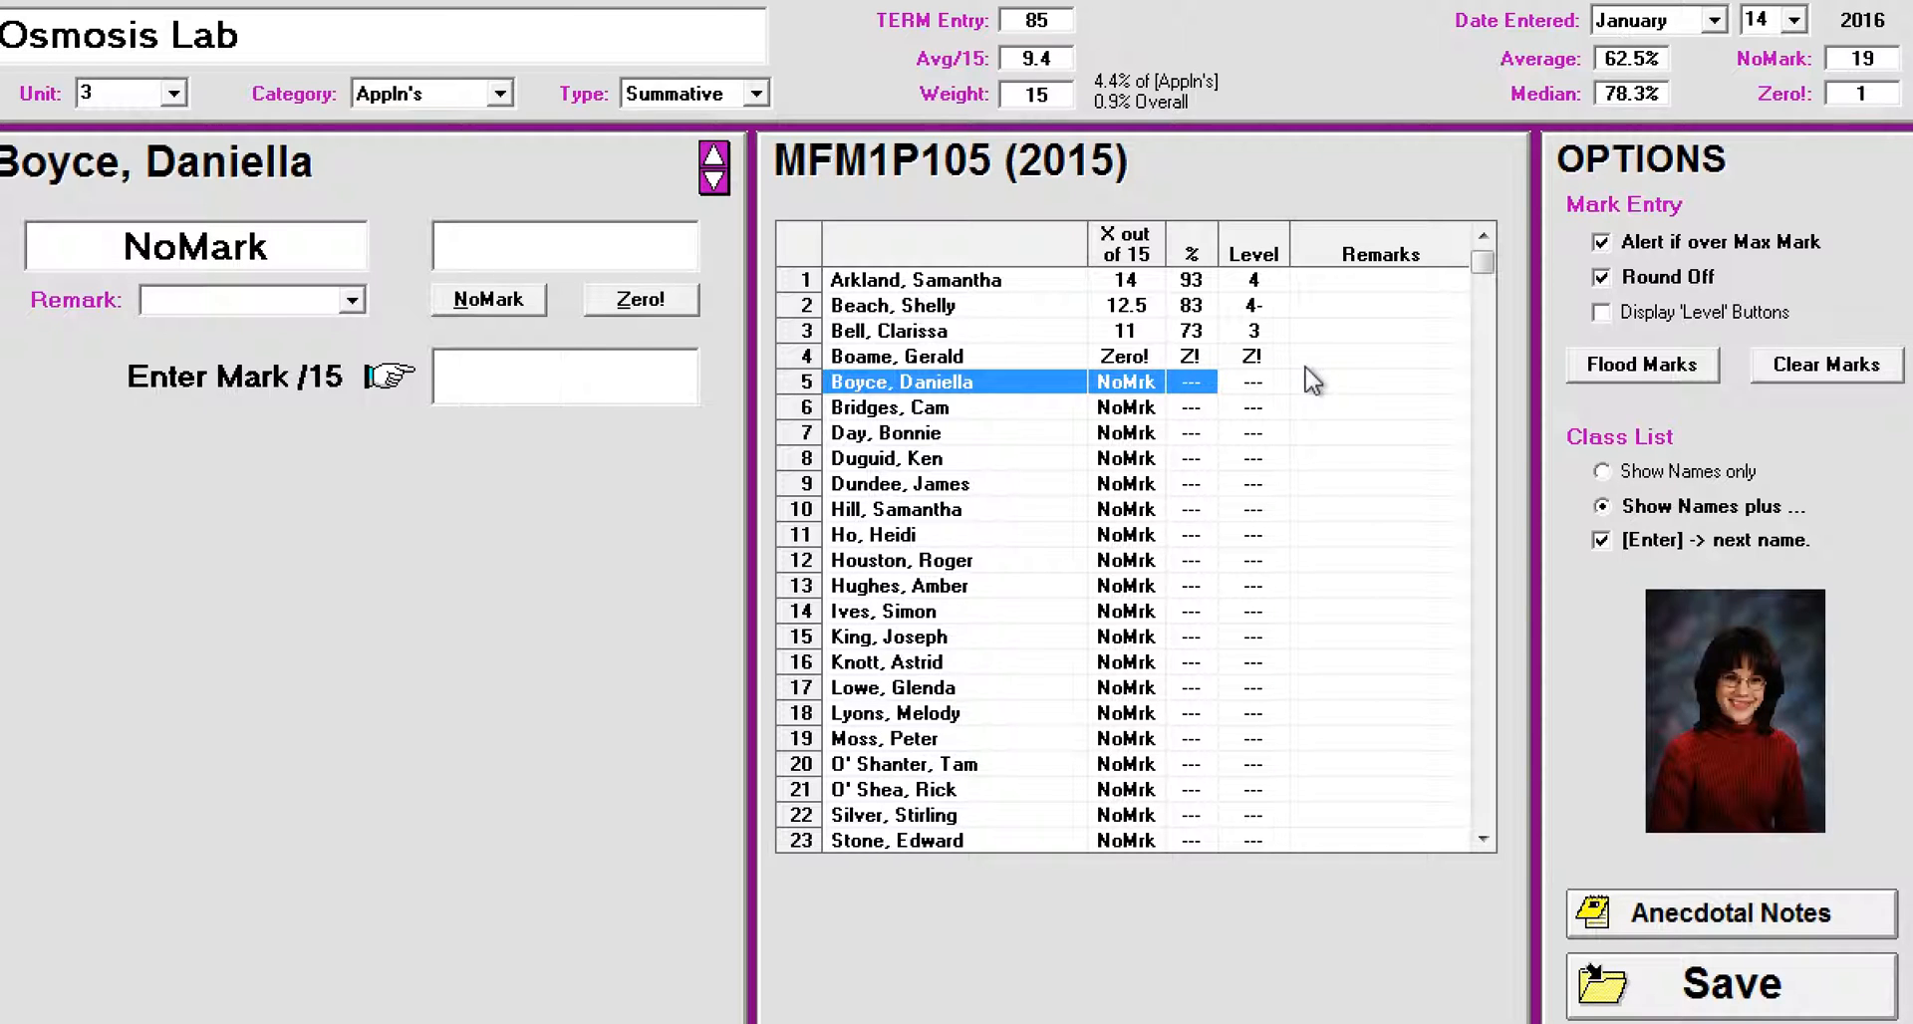
Step: Add the remark Absent to the fourth student's zero mark
click(921, 356)
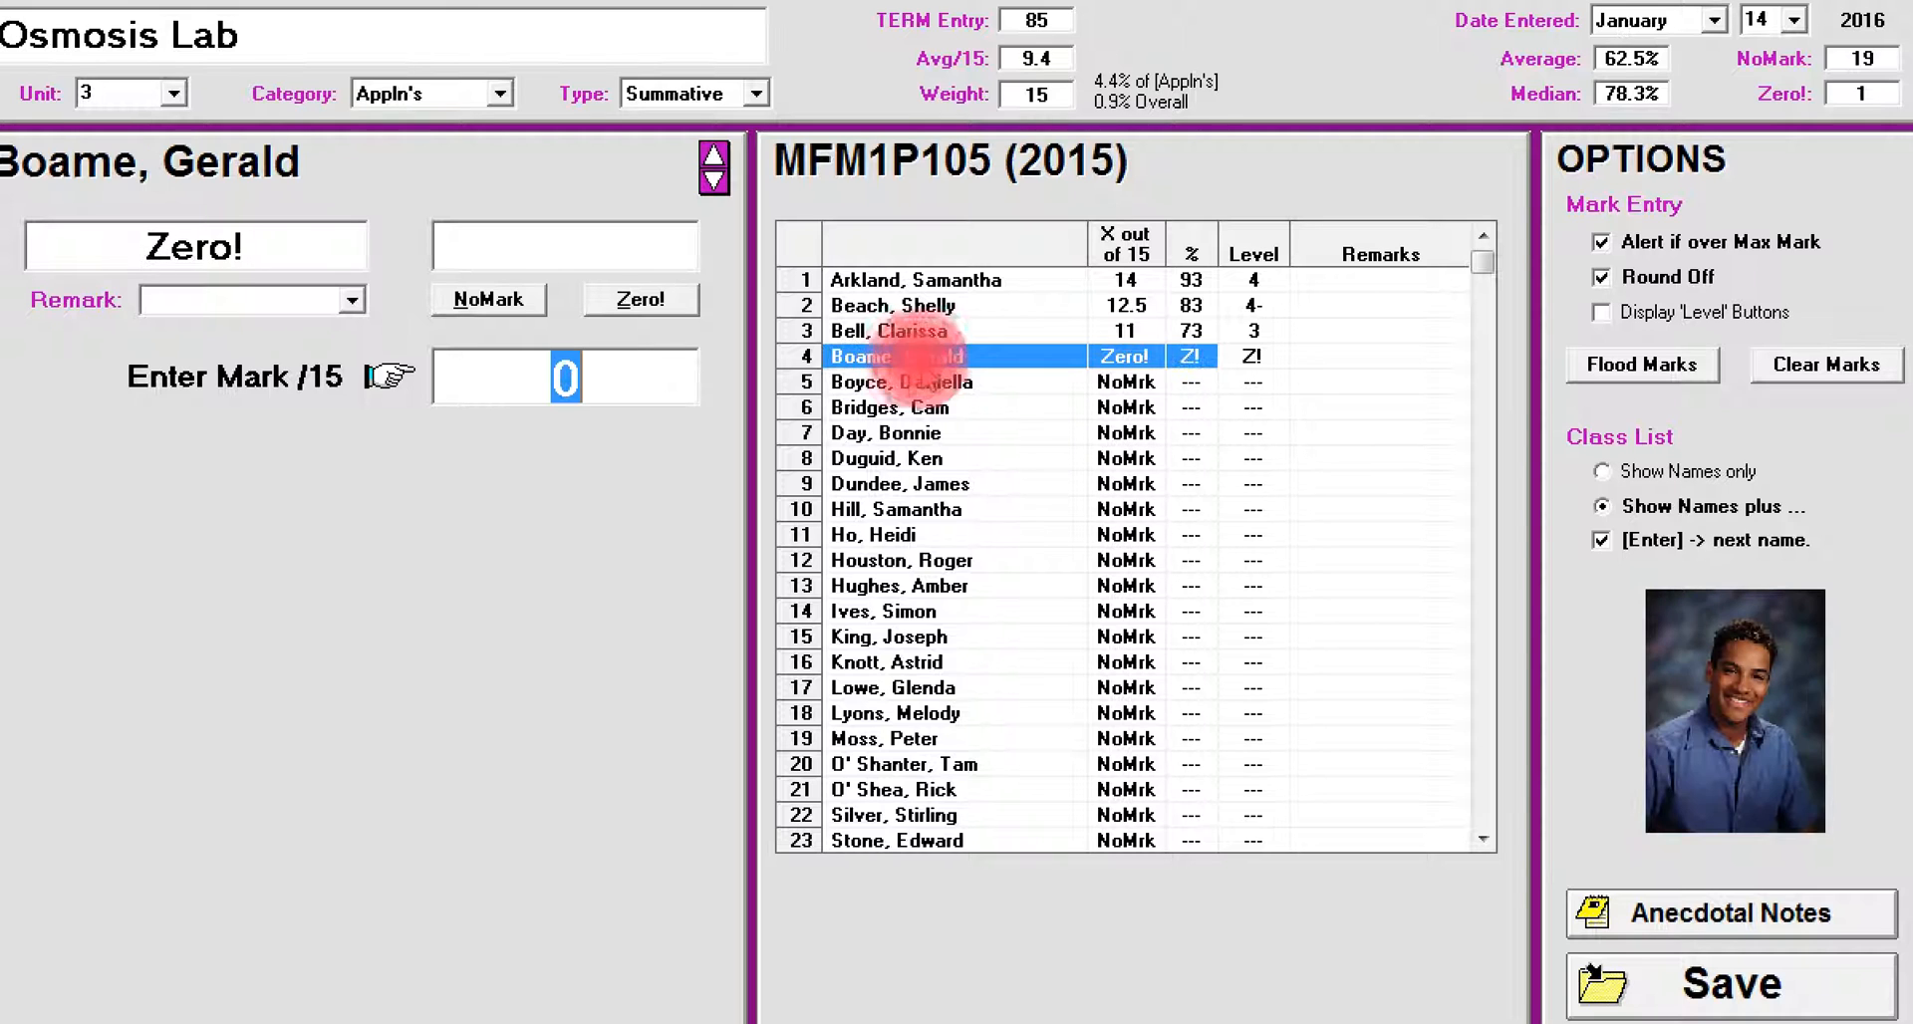
click(352, 299)
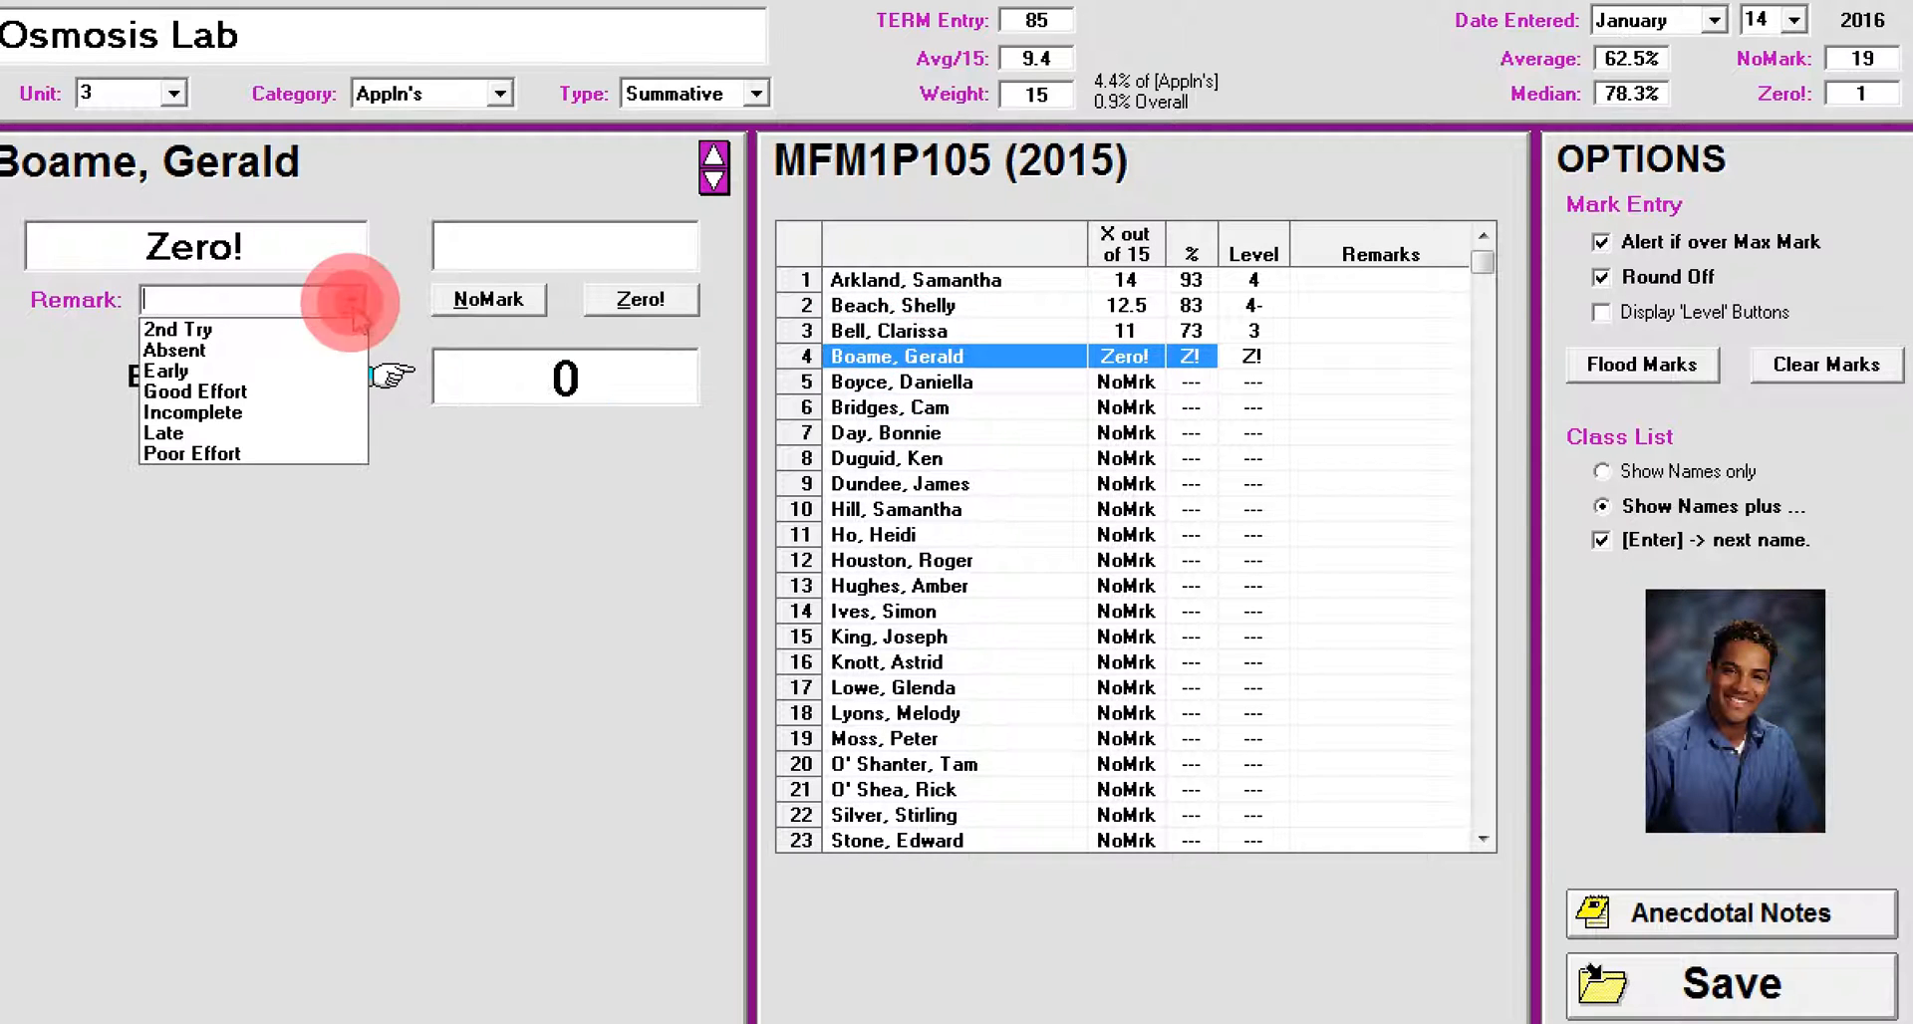
click(317, 351)
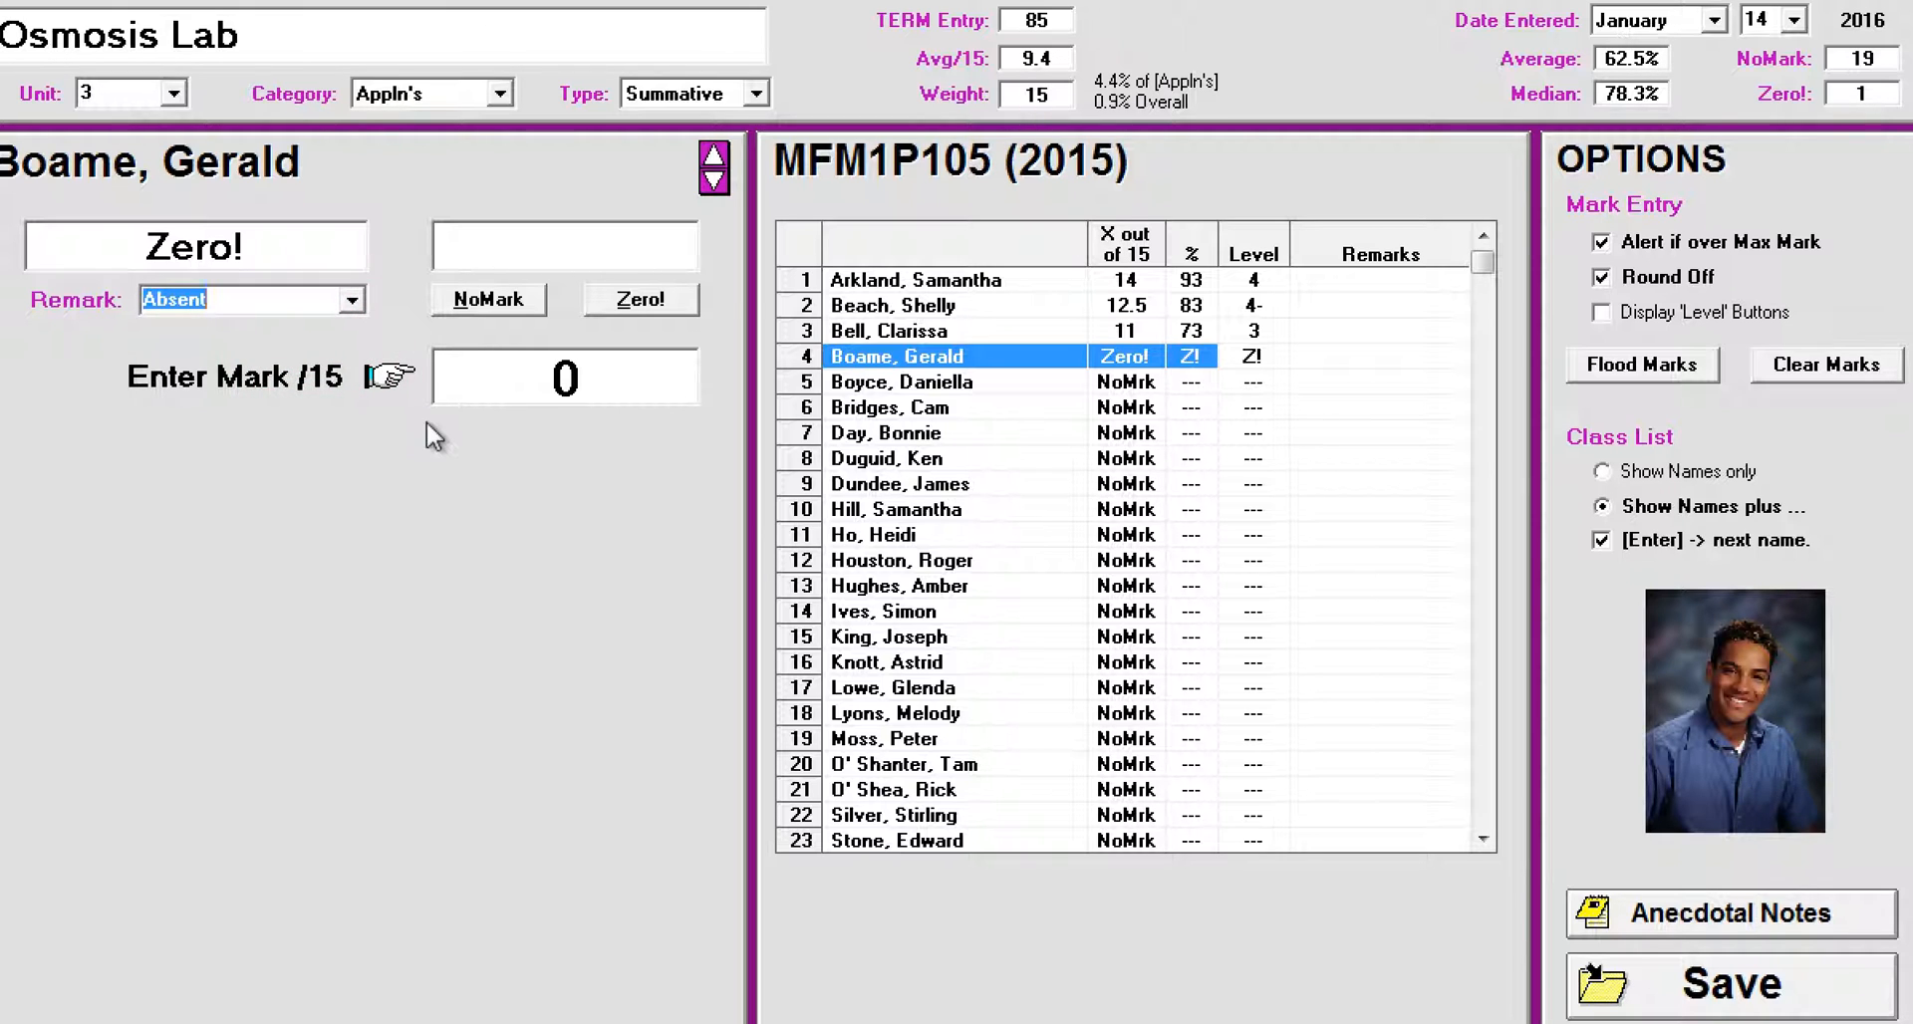
key(Tab)
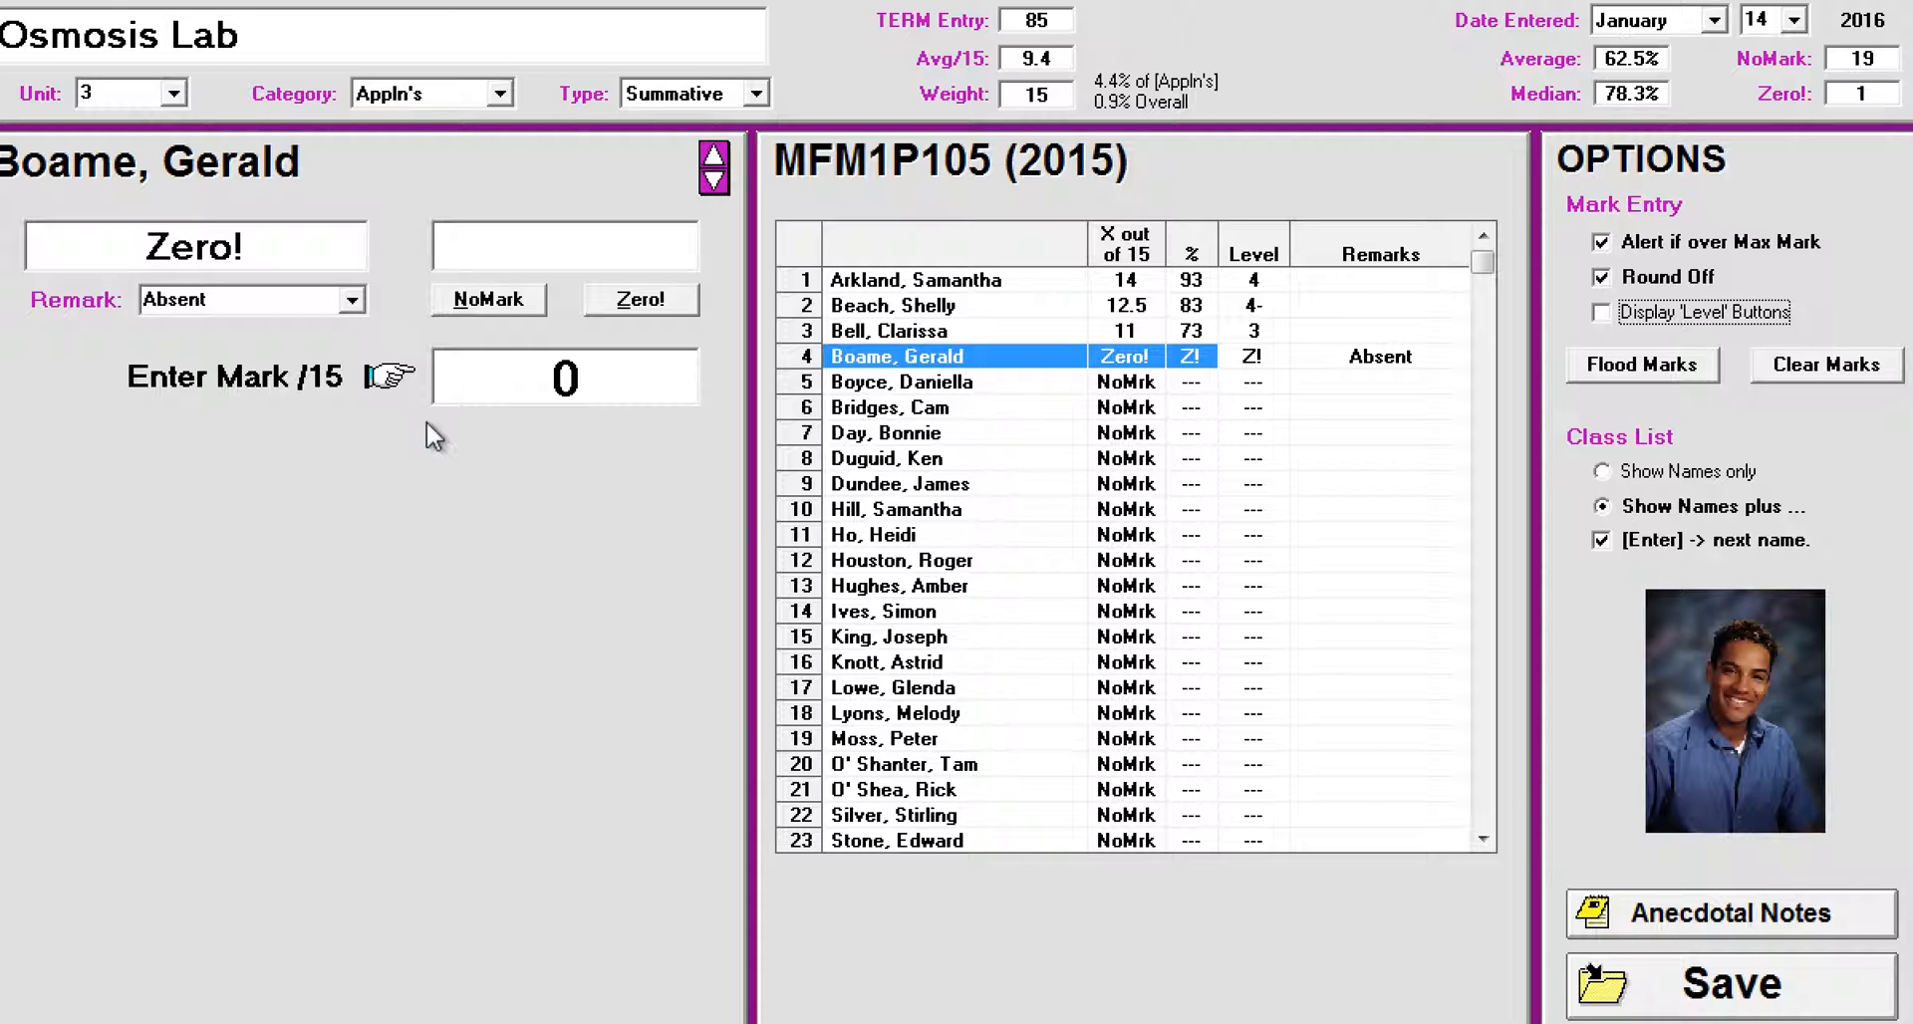
Step: Display the 'Level' buttons and give students 5 to 9 the marks 2- (9), 3 (11), 4+ (15), Zero! and NoMark
click(937, 389)
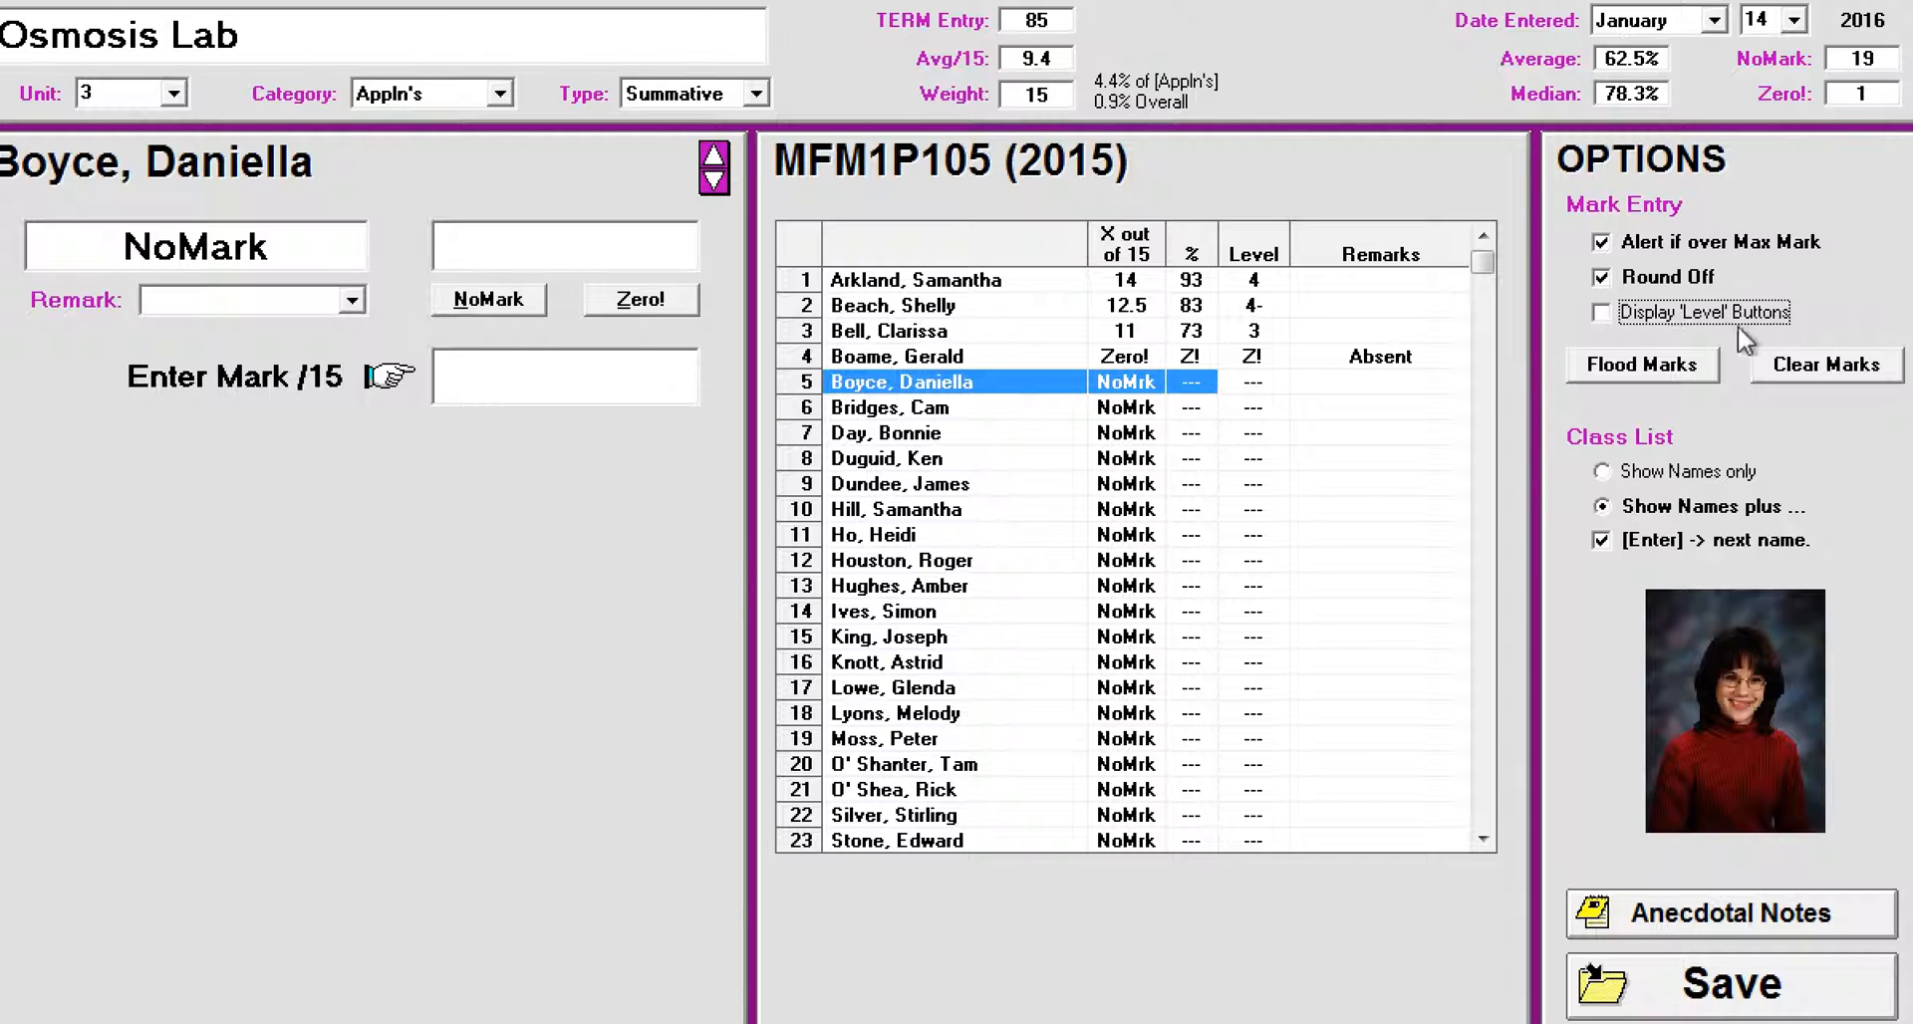
click(1601, 312)
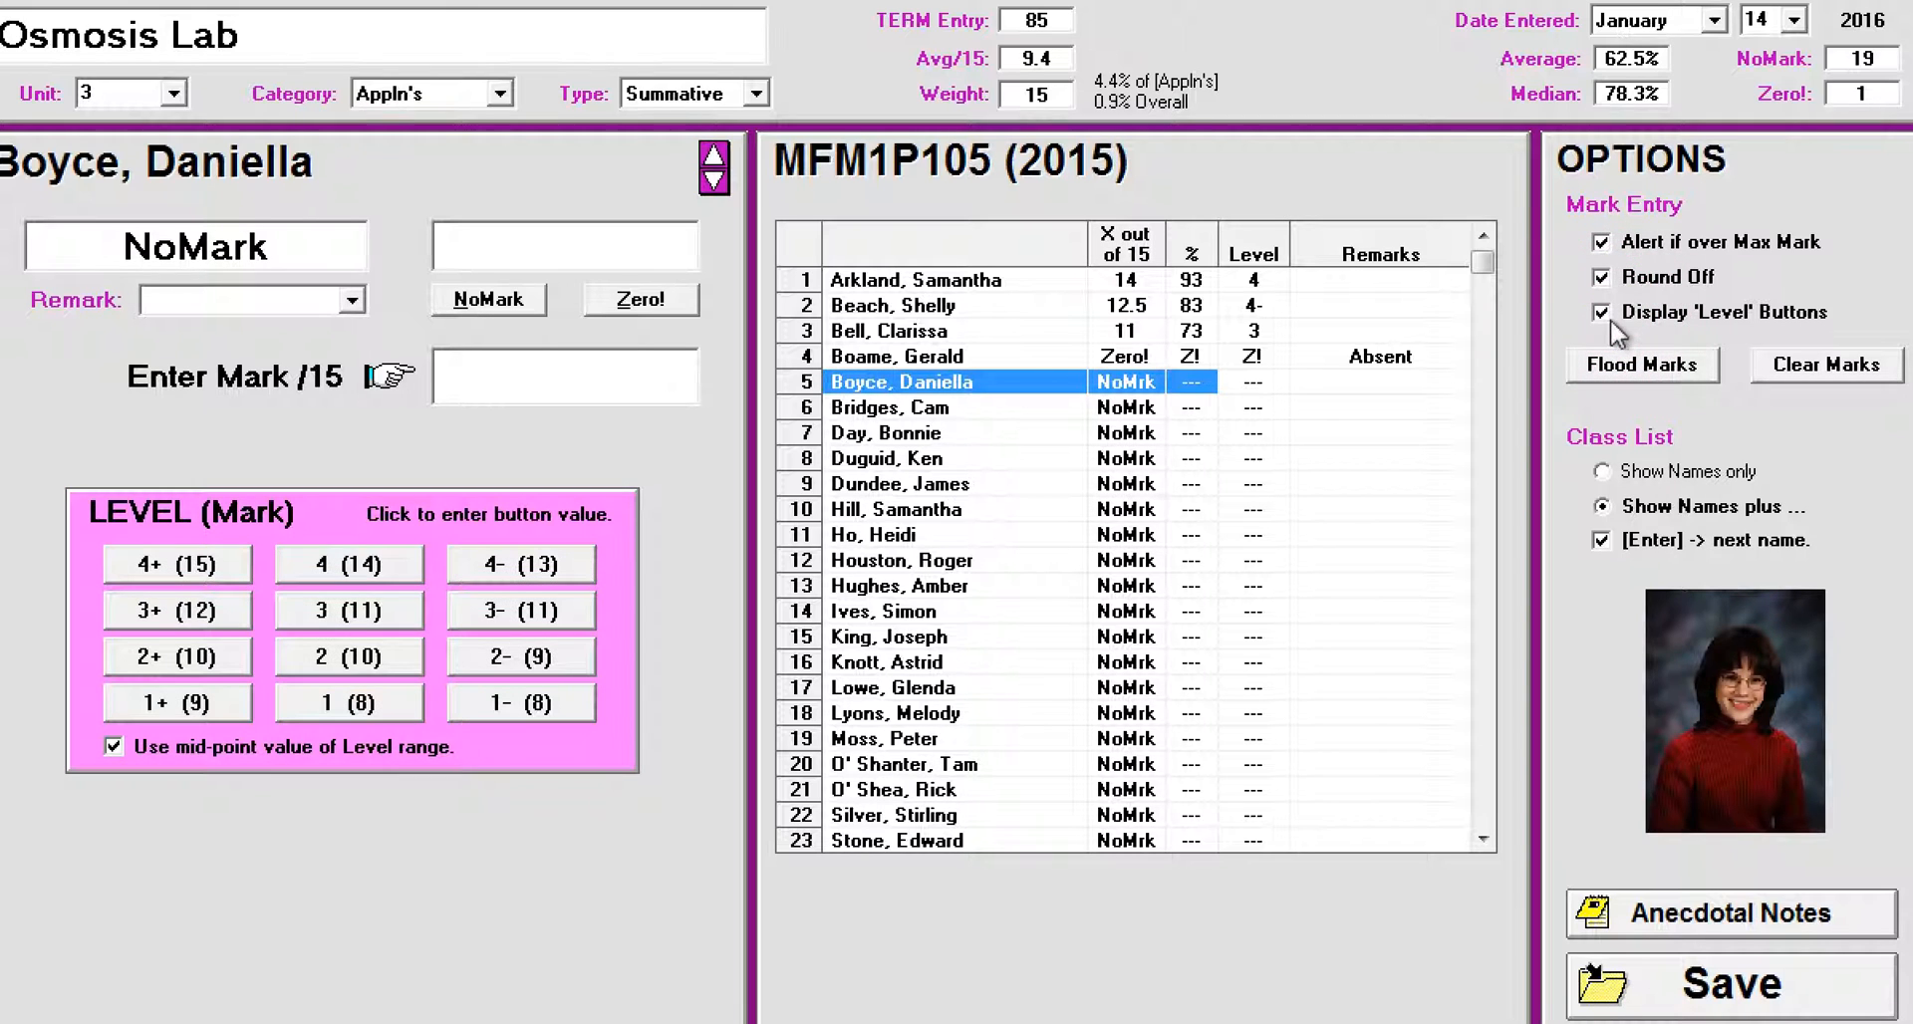
click(337, 503)
click(538, 660)
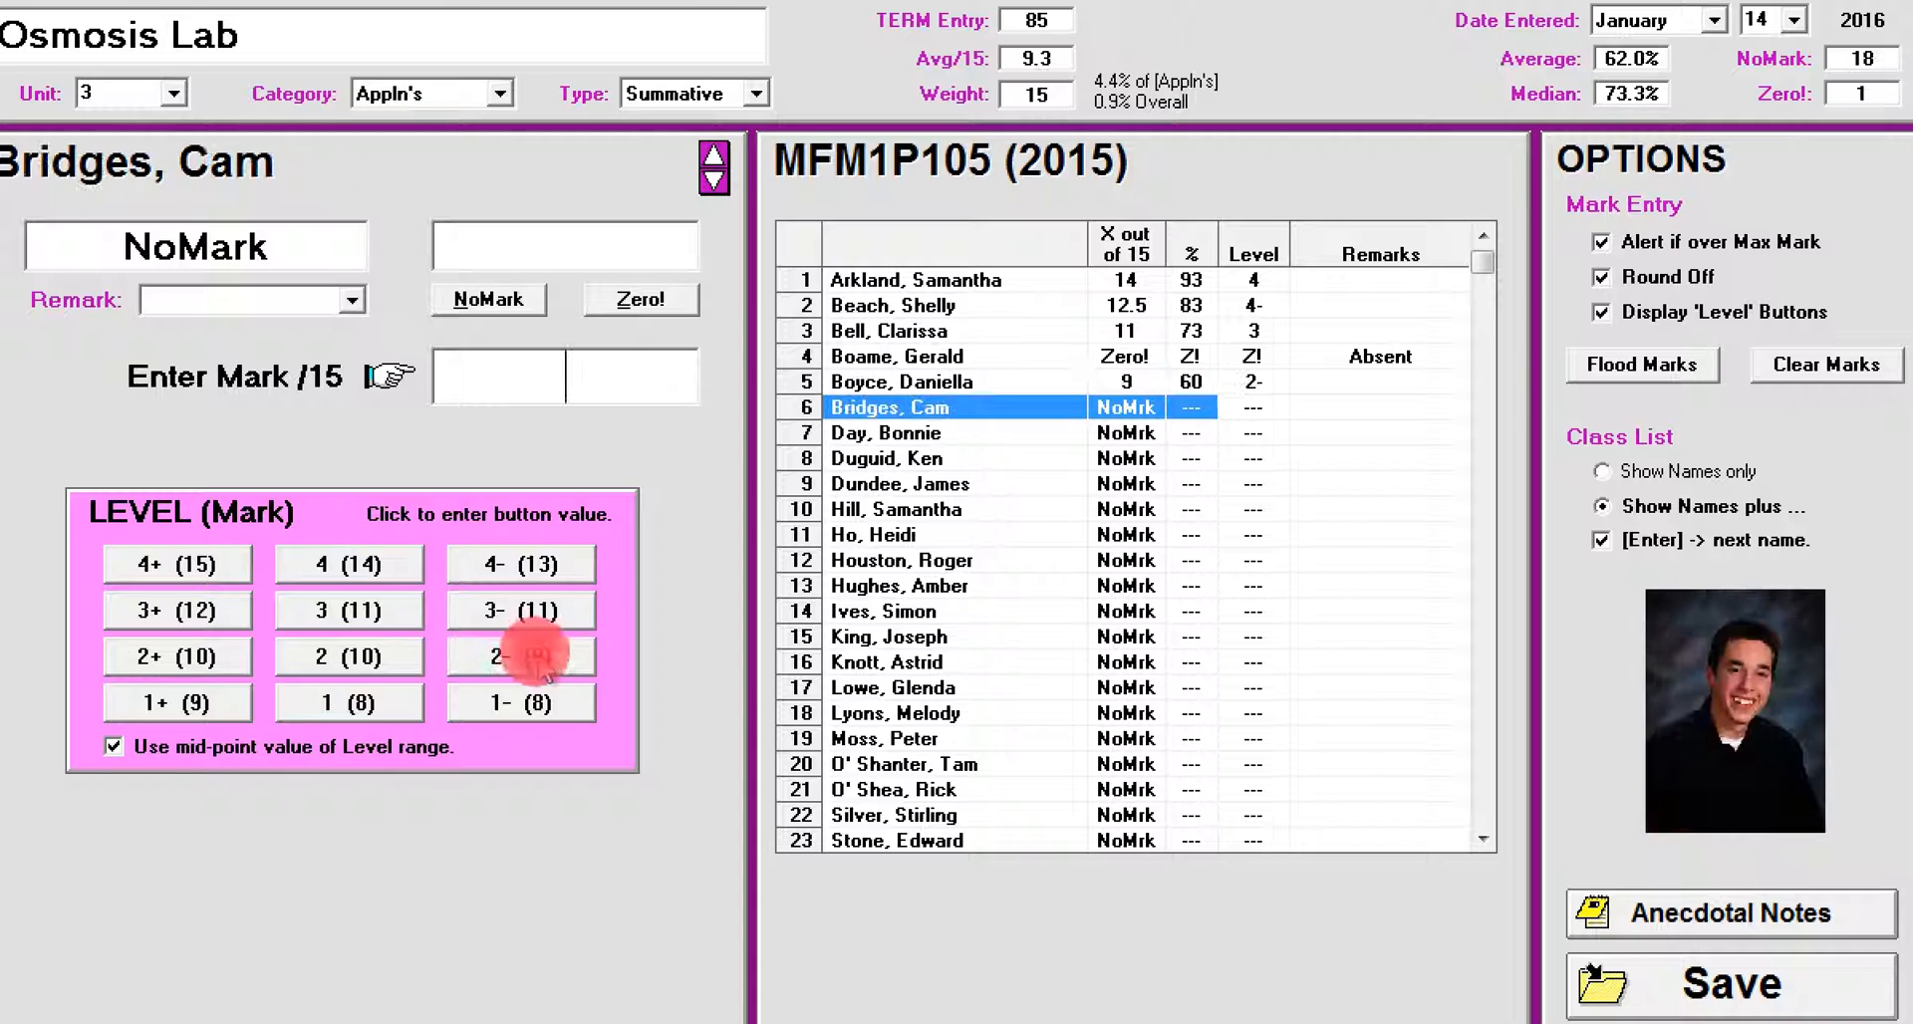
click(327, 614)
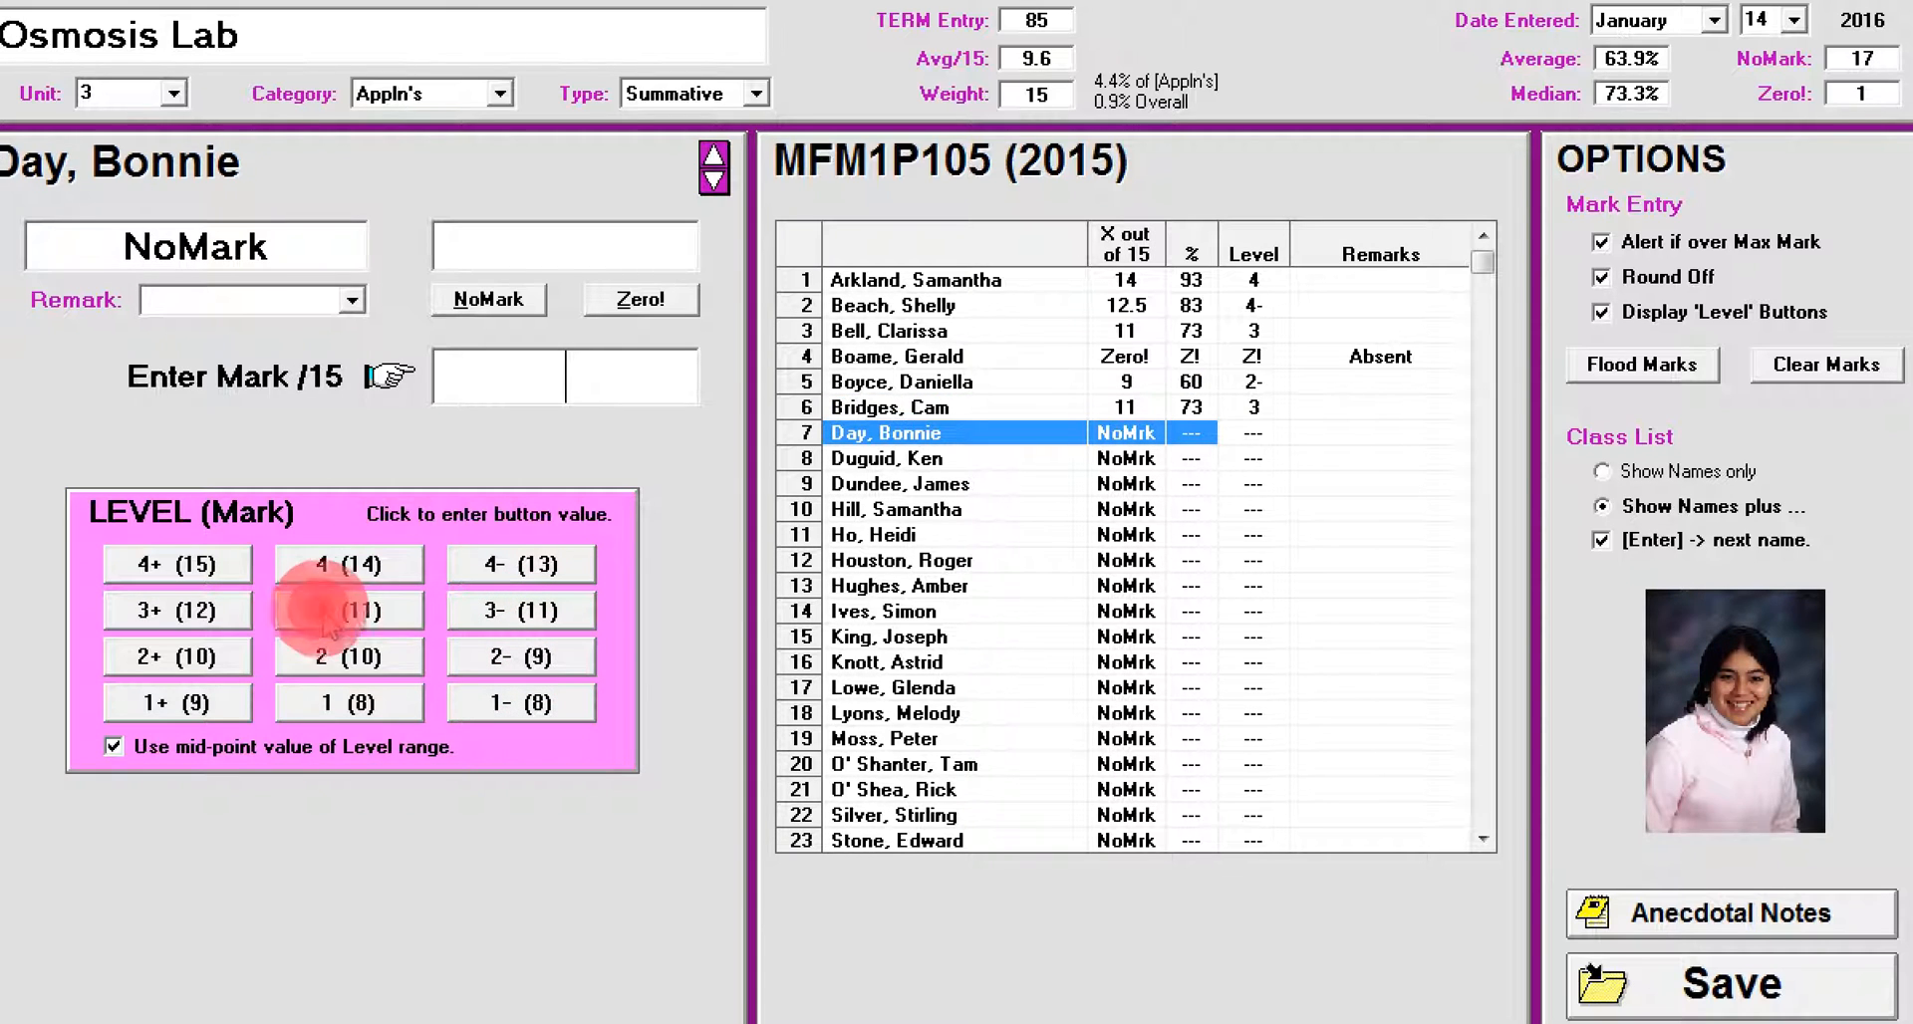
click(173, 566)
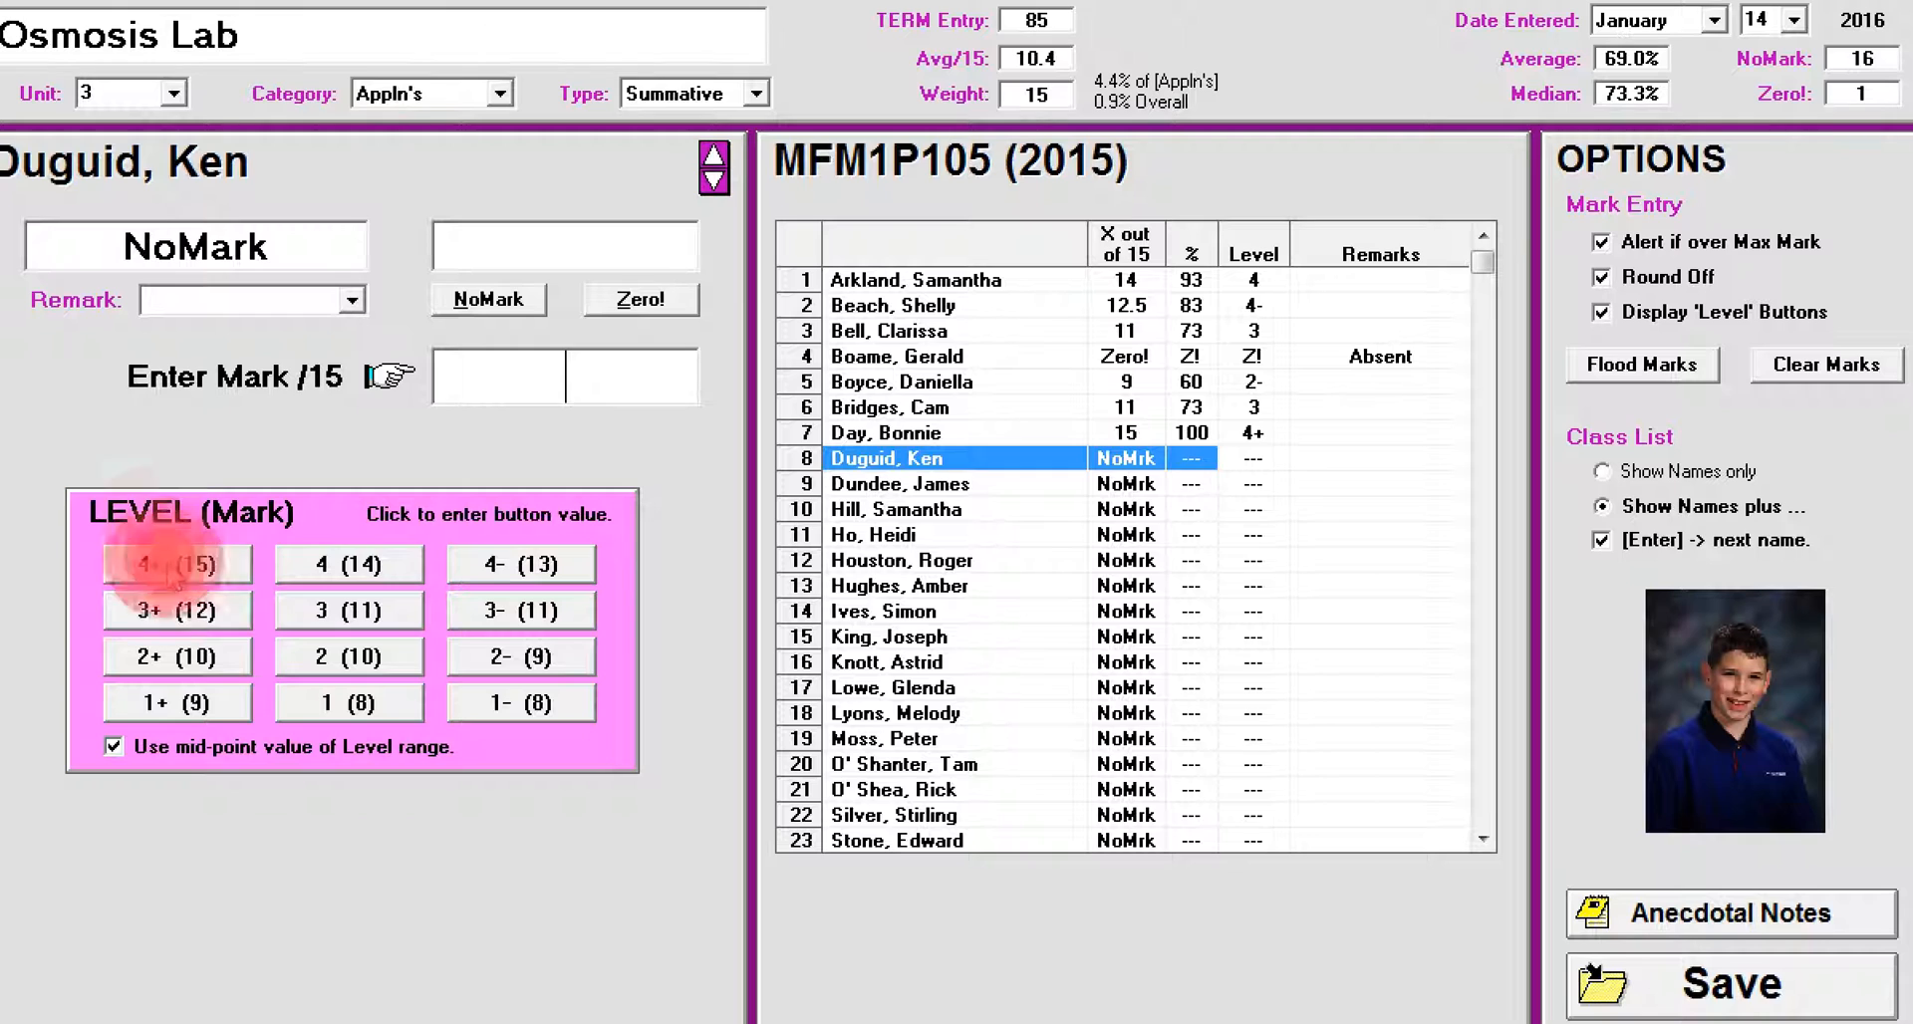
click(654, 307)
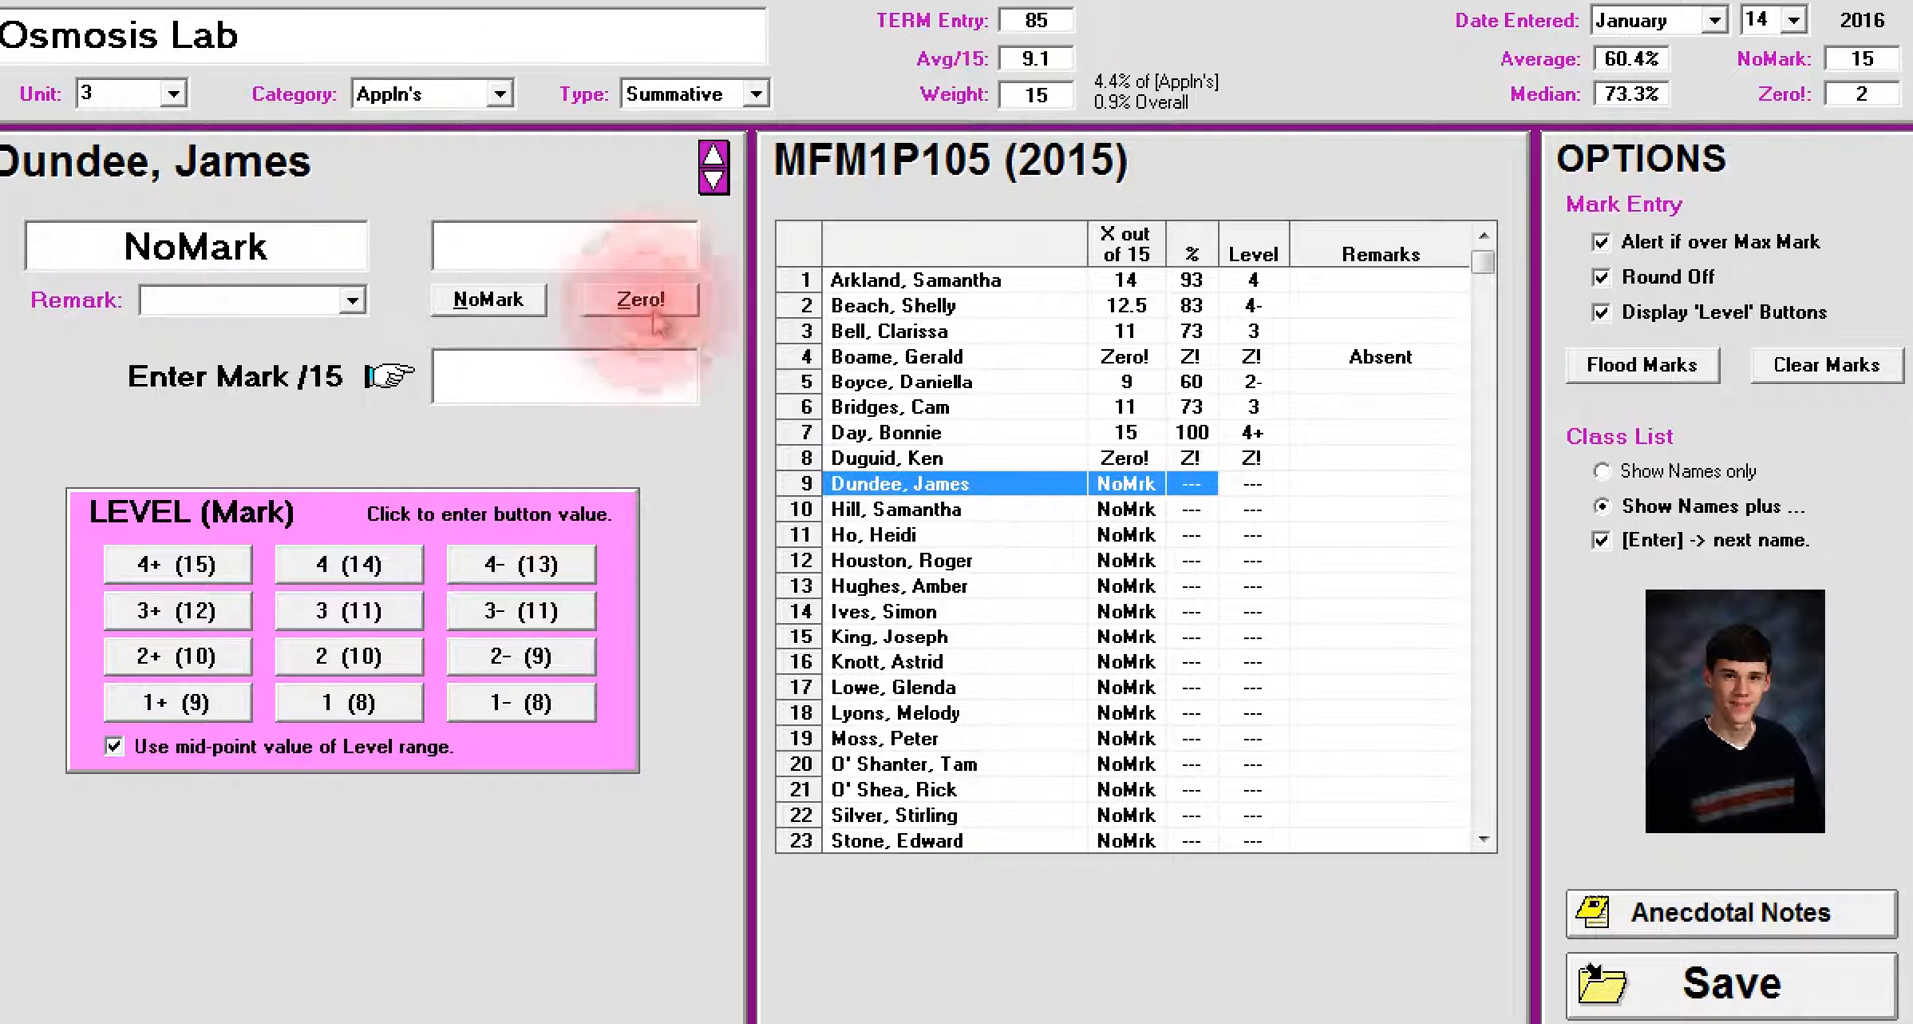
click(510, 304)
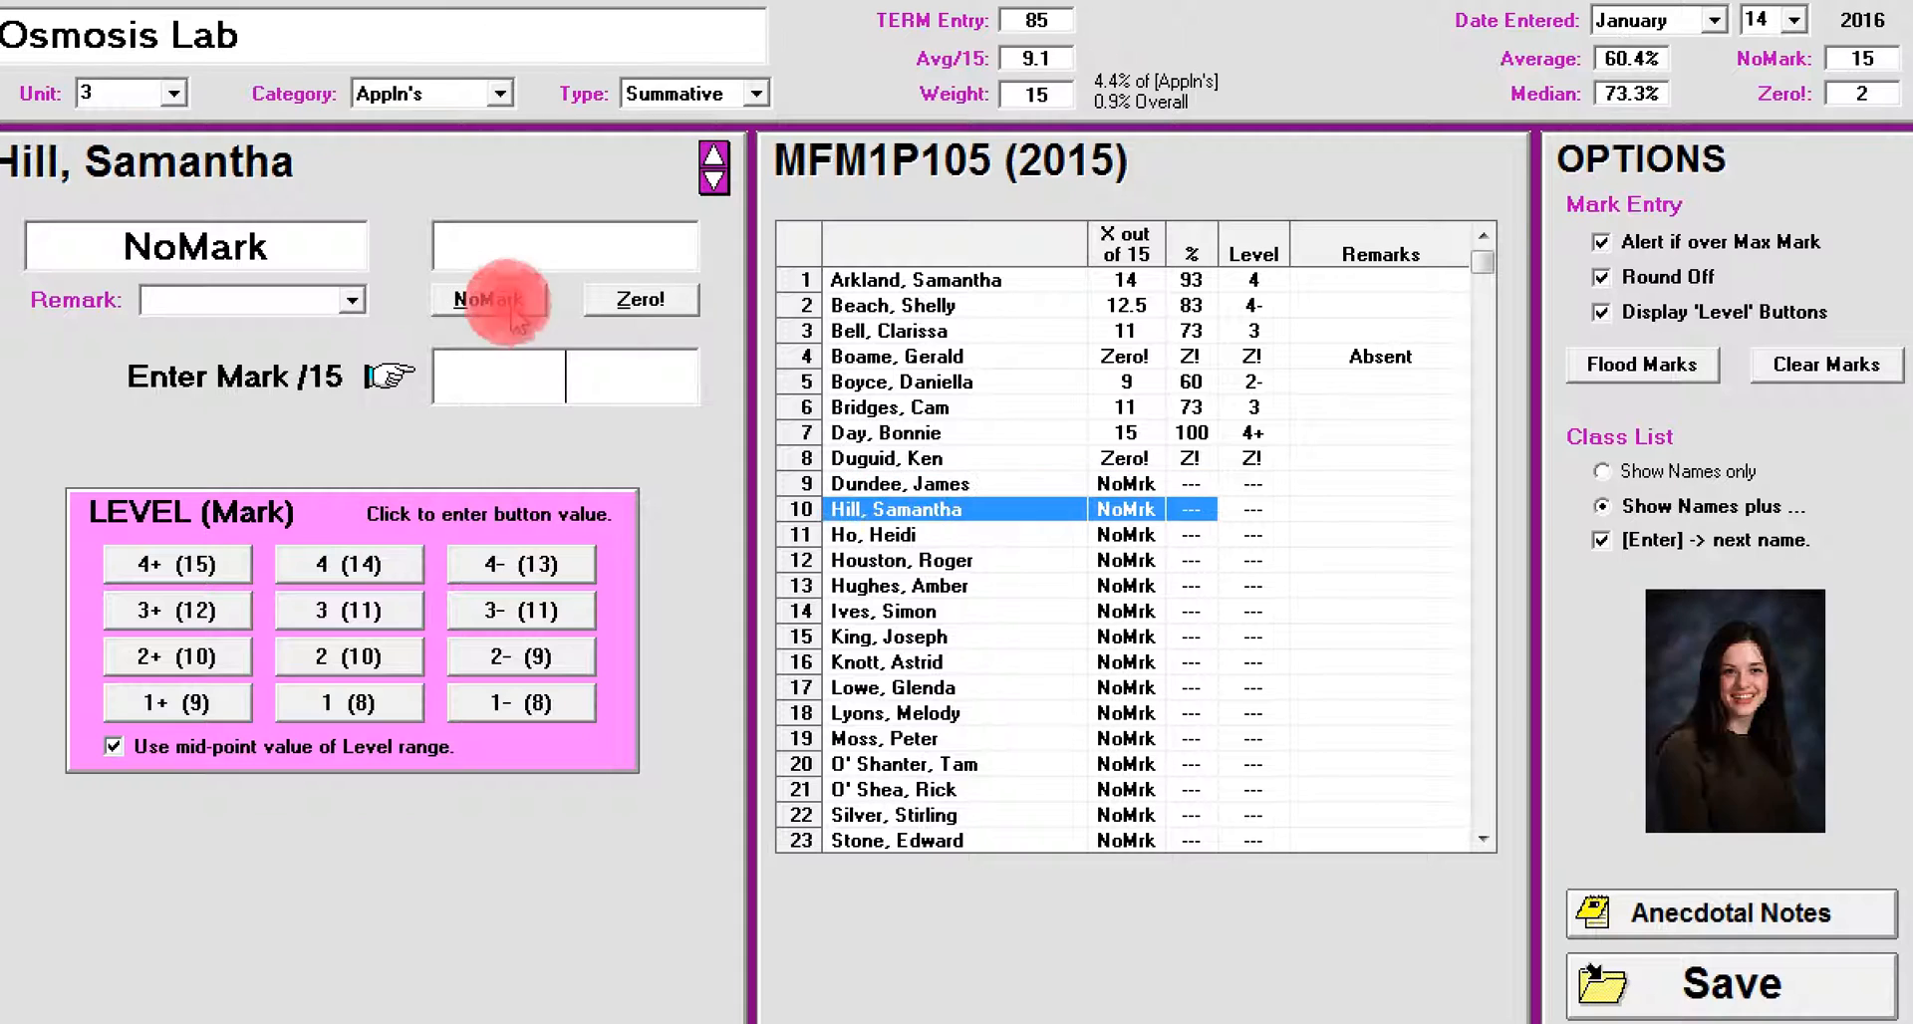